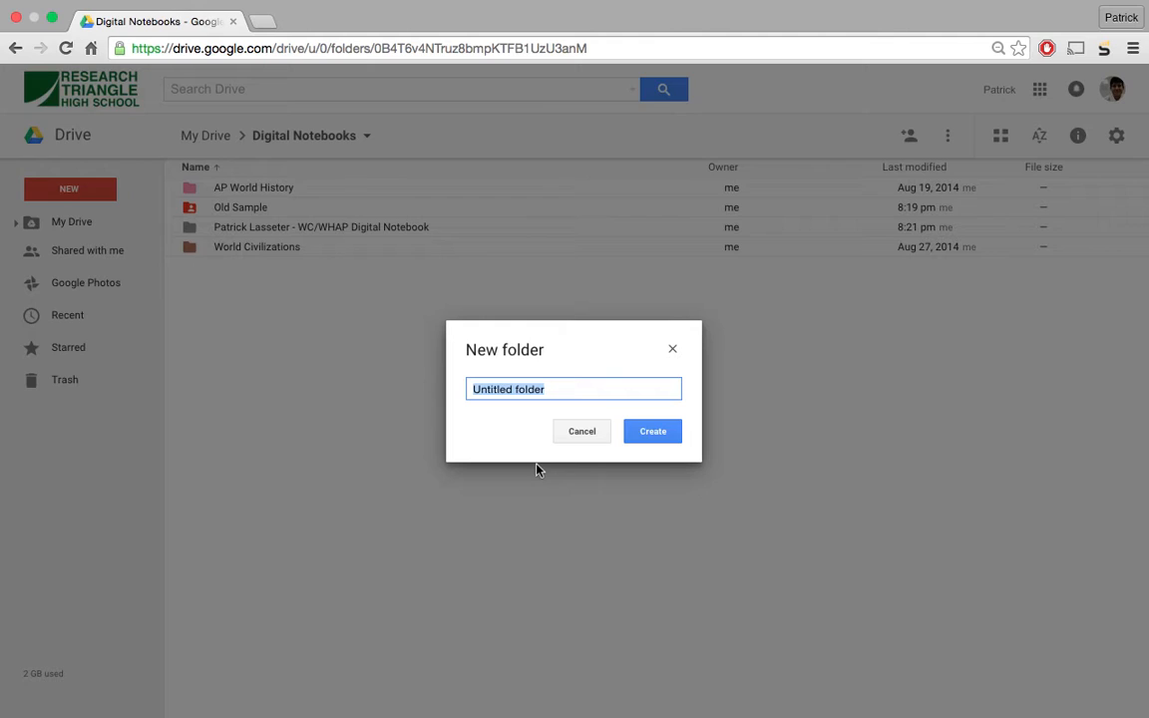
- Name the new folder '1 LastName, First - WC/WHAP Digital Notebook' and create it
text(G)
key(BackSpace)
text(3)
key(BackSpace)
text(3)
key(BackSpace)
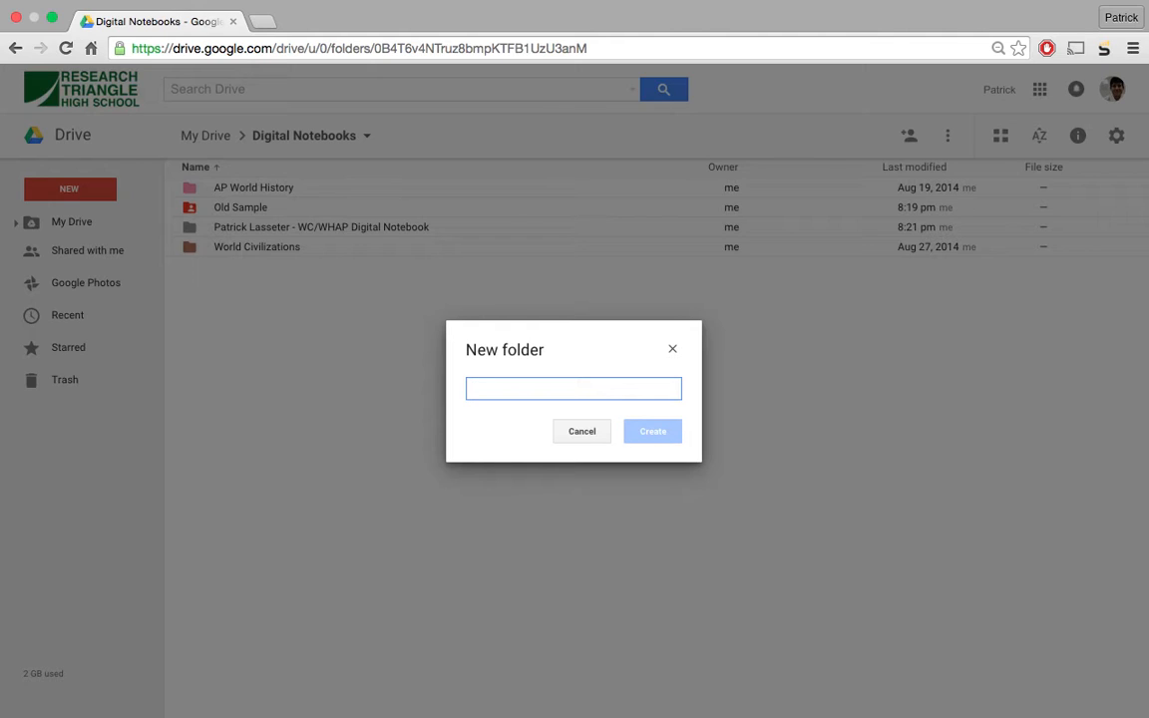
text(1)
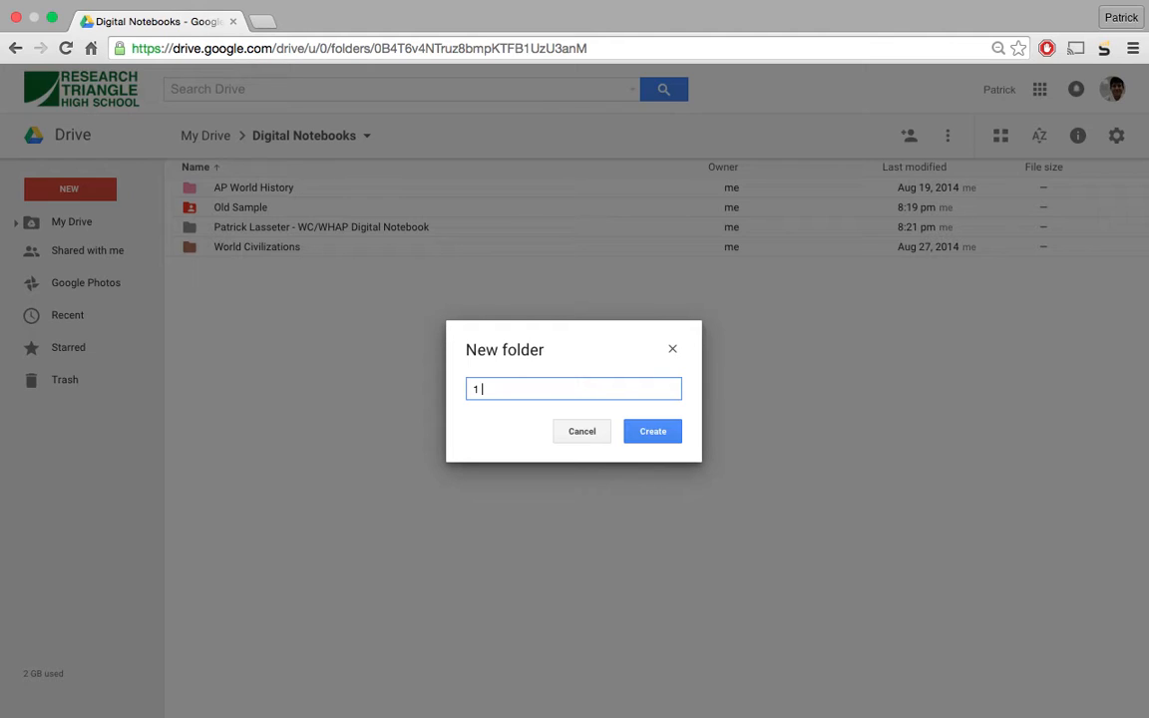
text( LastName, Firs)
key(BackSpace)
key(BackSpace)
text(rst - WC/WHAP)
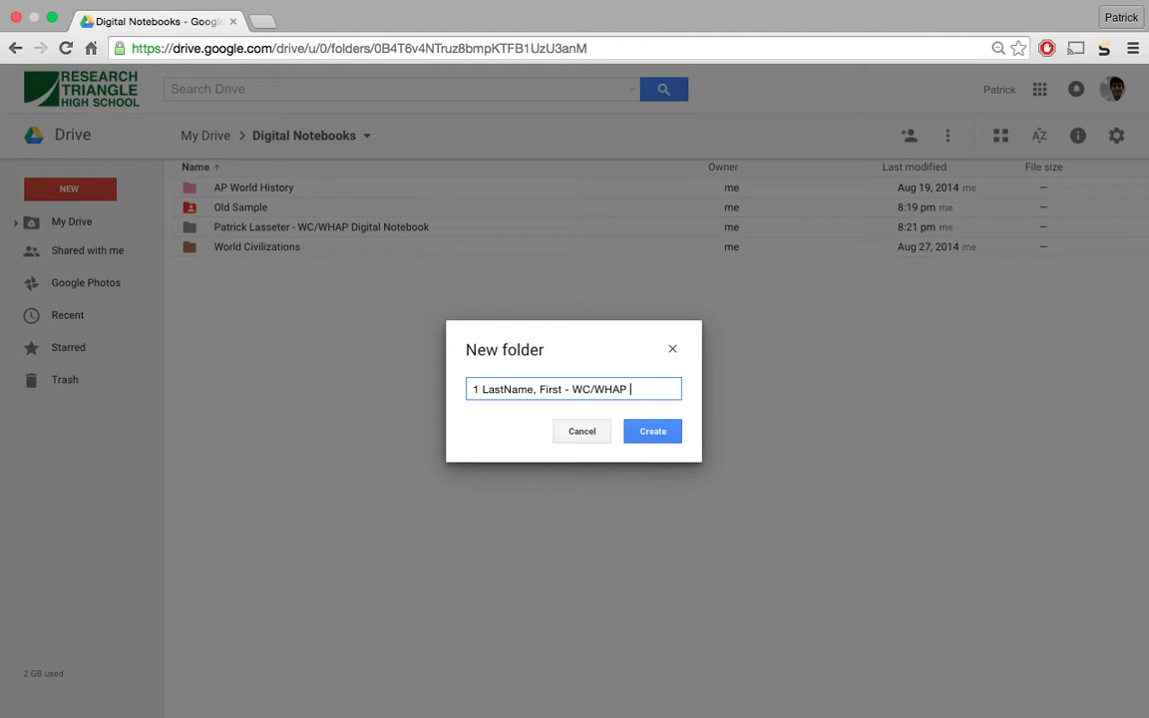
text( Digital Noteba)
text(ok)
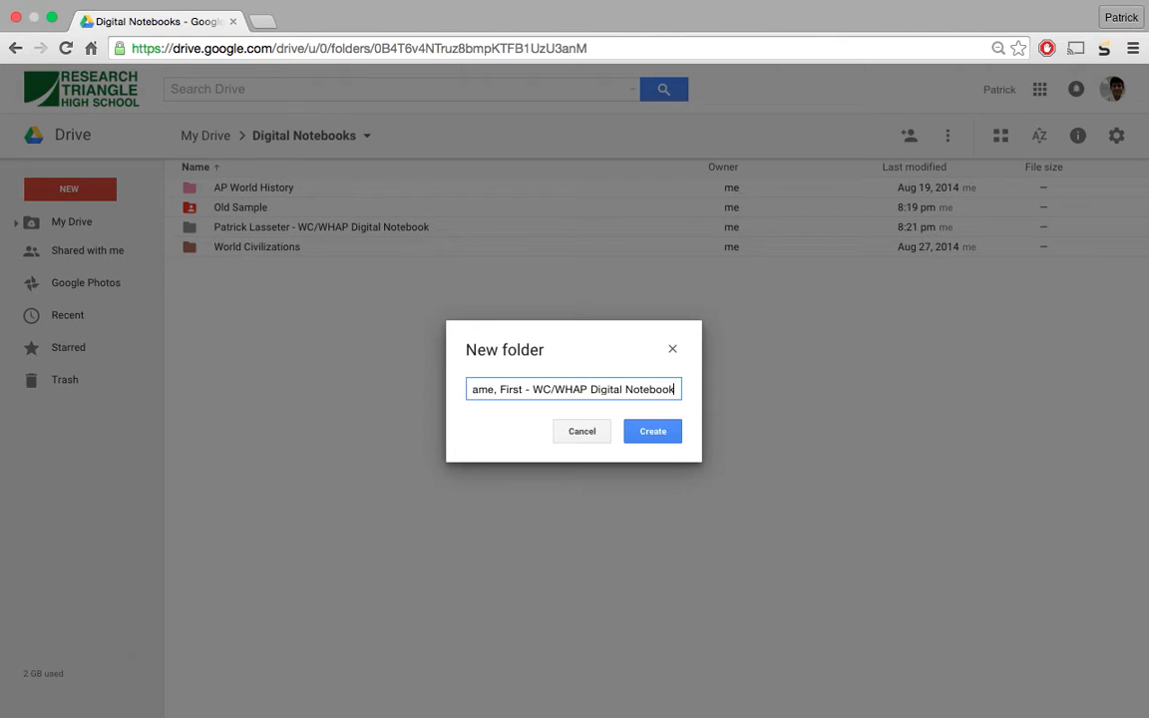
click(655, 432)
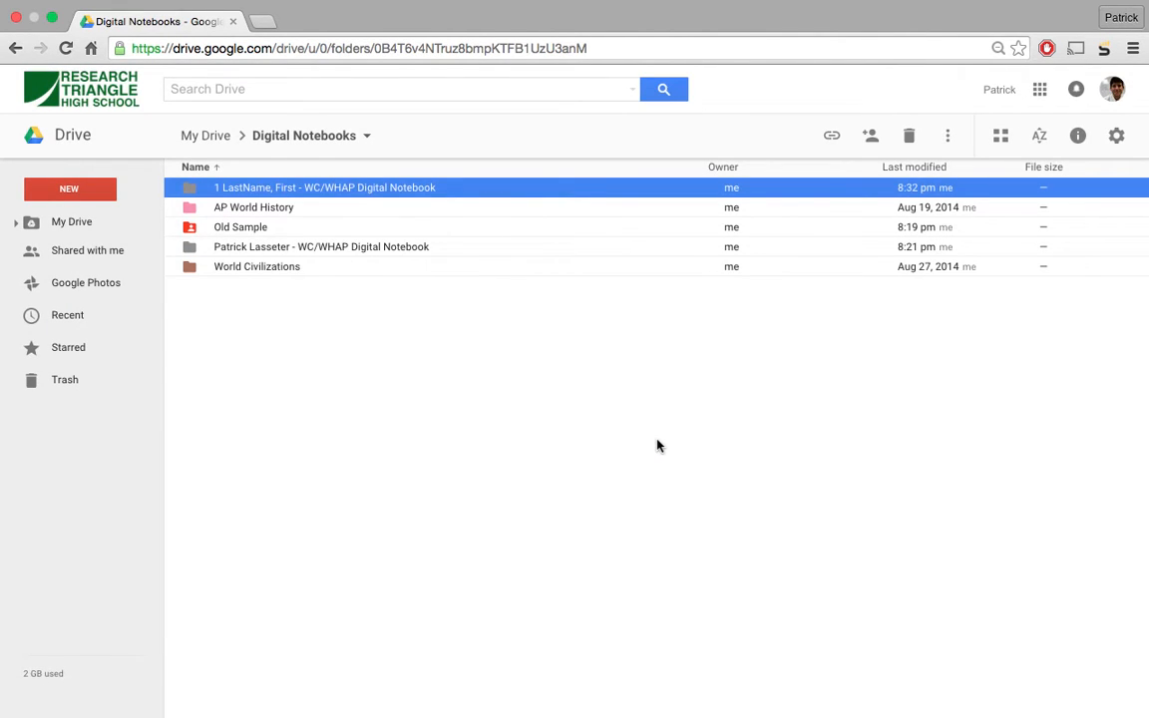
click(371, 390)
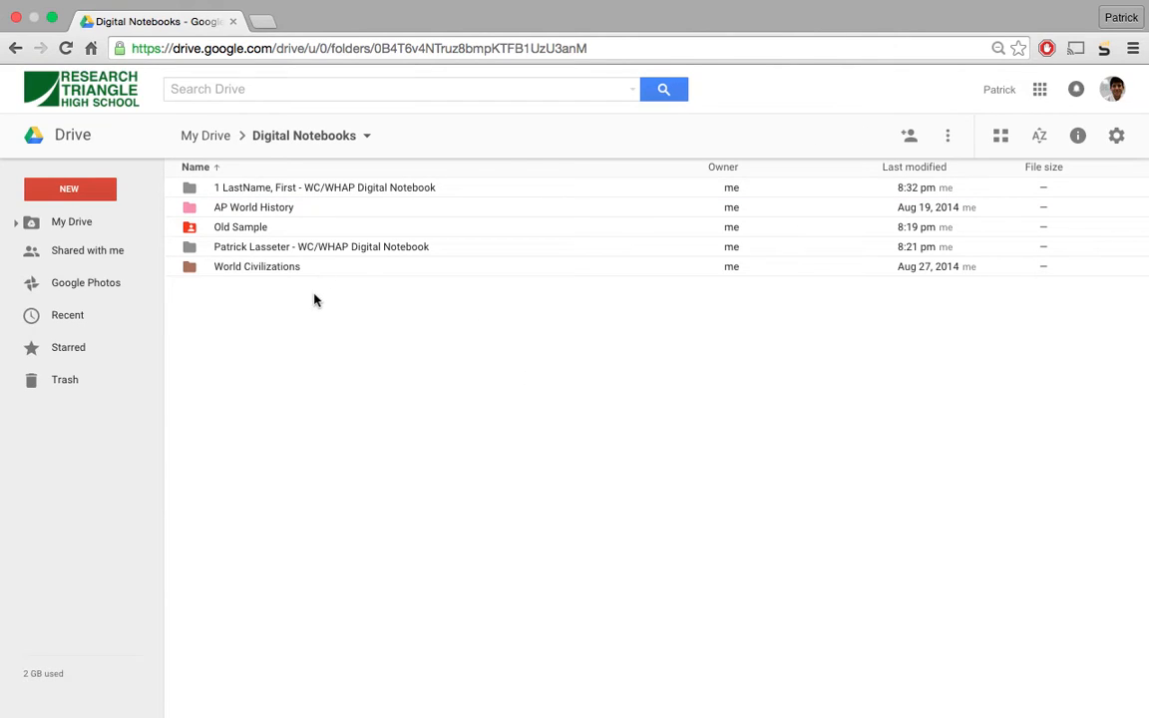
click(265, 210)
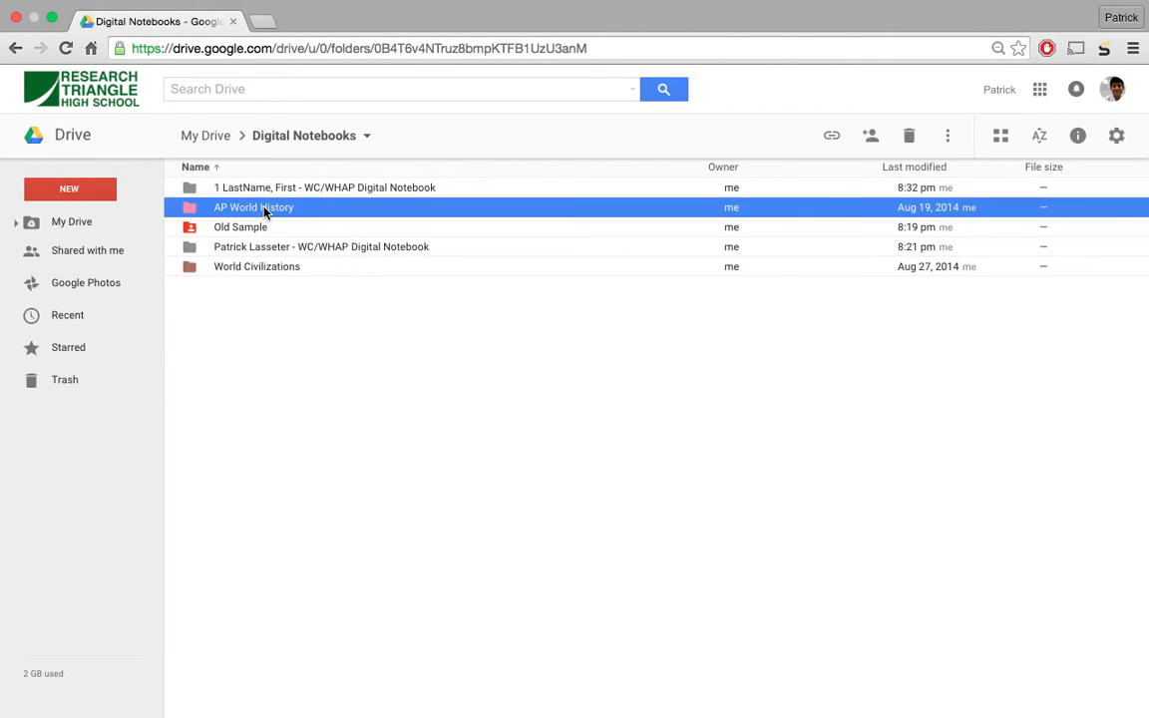
click(249, 268)
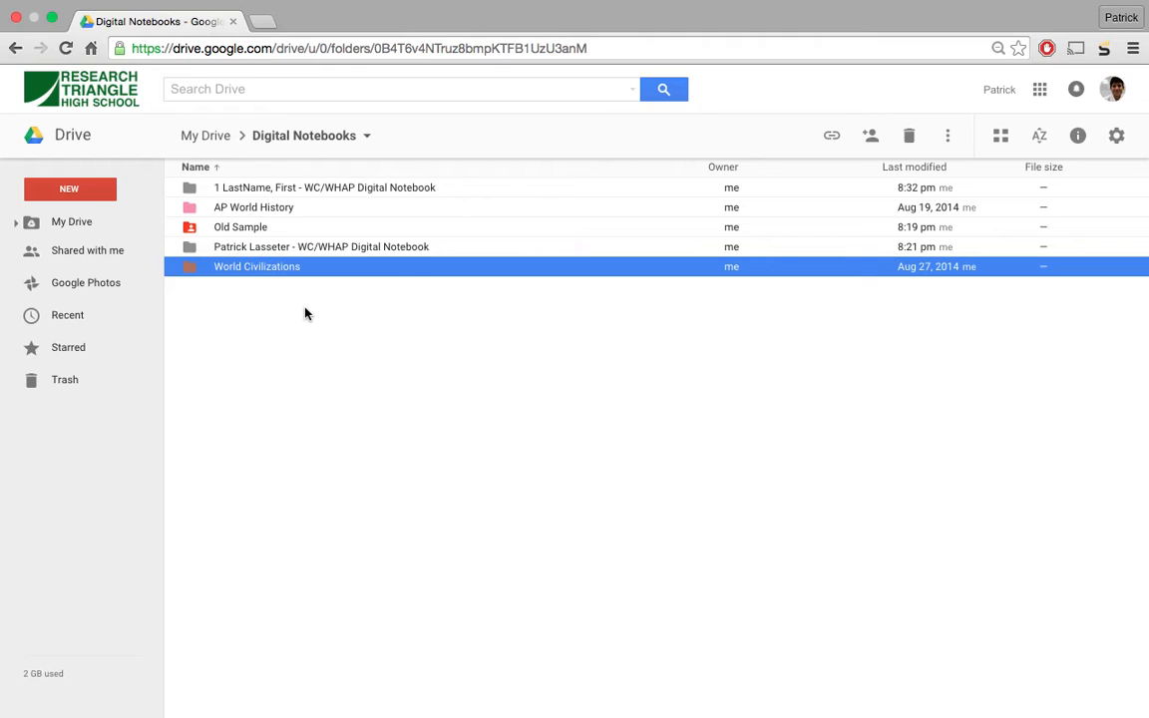
double_click(253, 271)
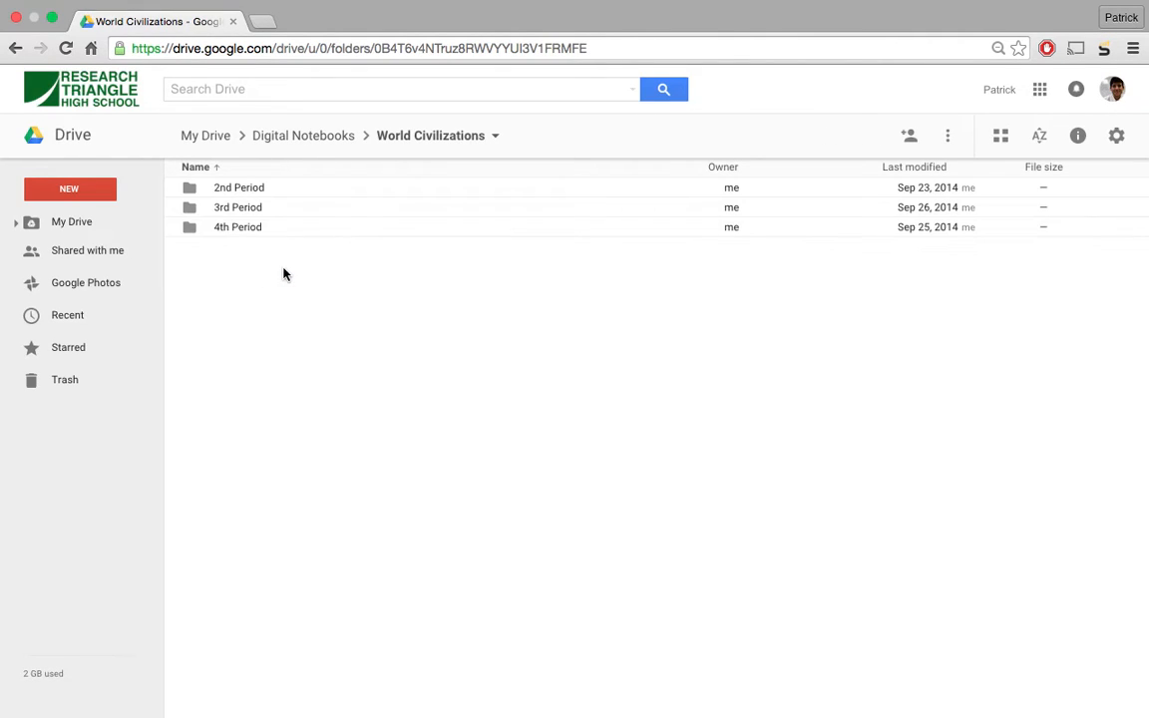
click(251, 195)
double_click(252, 195)
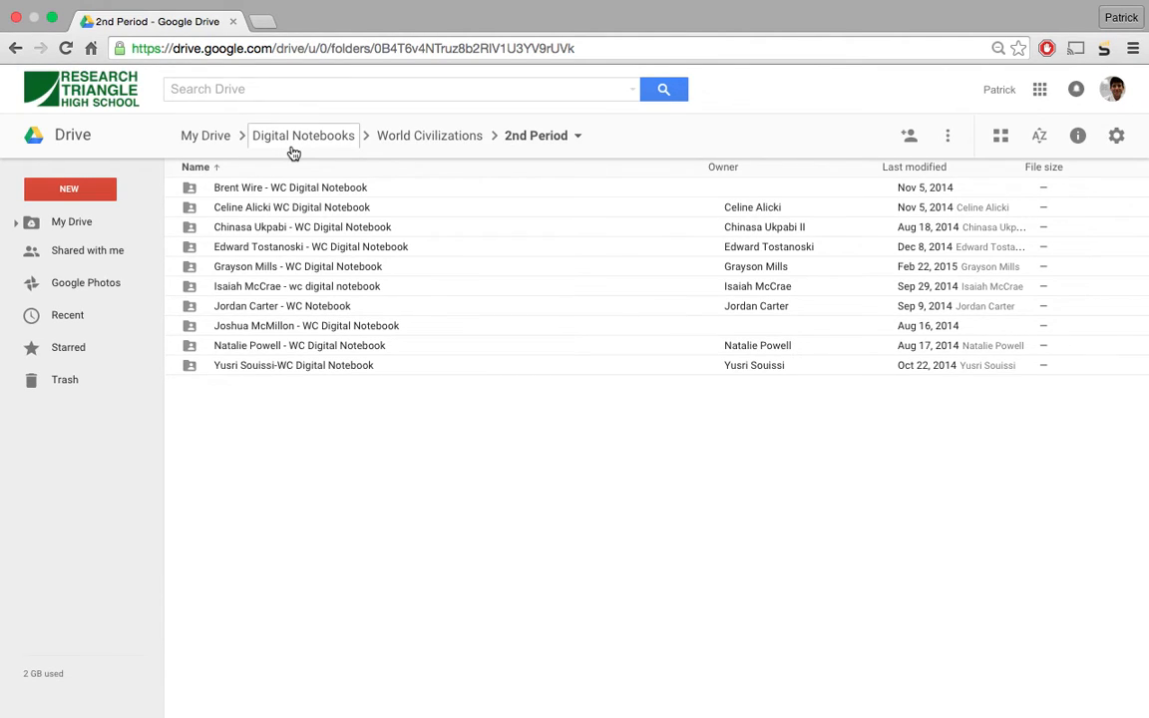
click(293, 140)
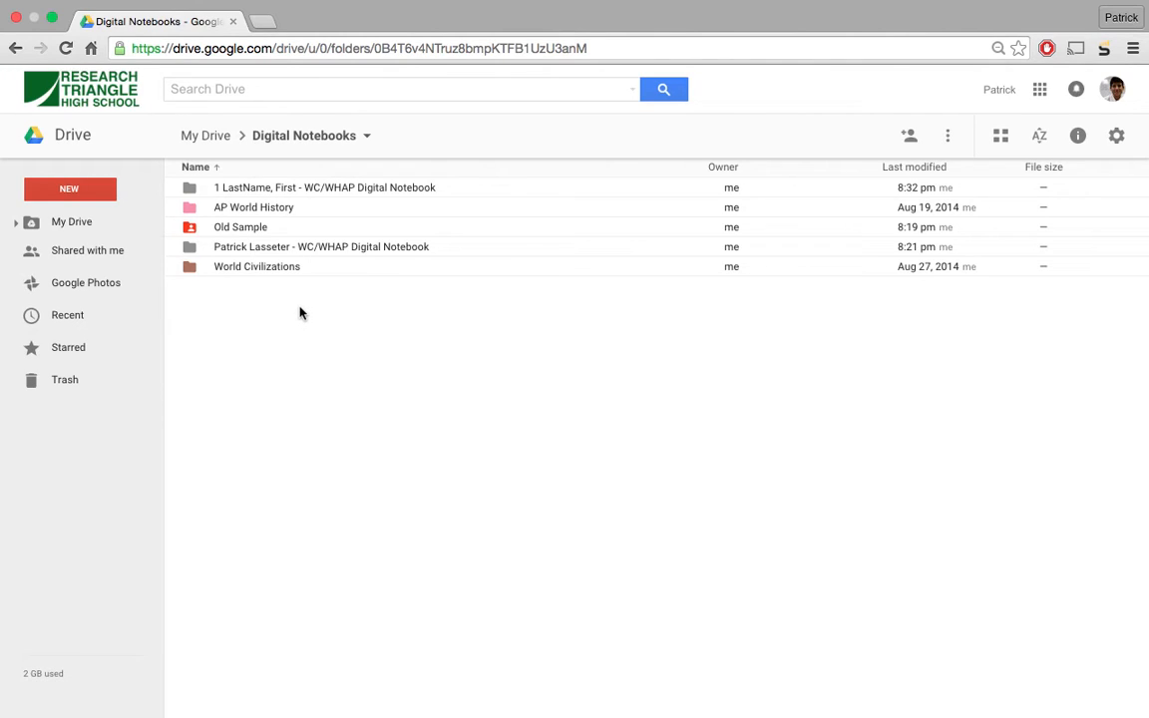
- In the example notebook folder, preview the Unit 1 Notes and Vocabulary documents
double_click(276, 251)
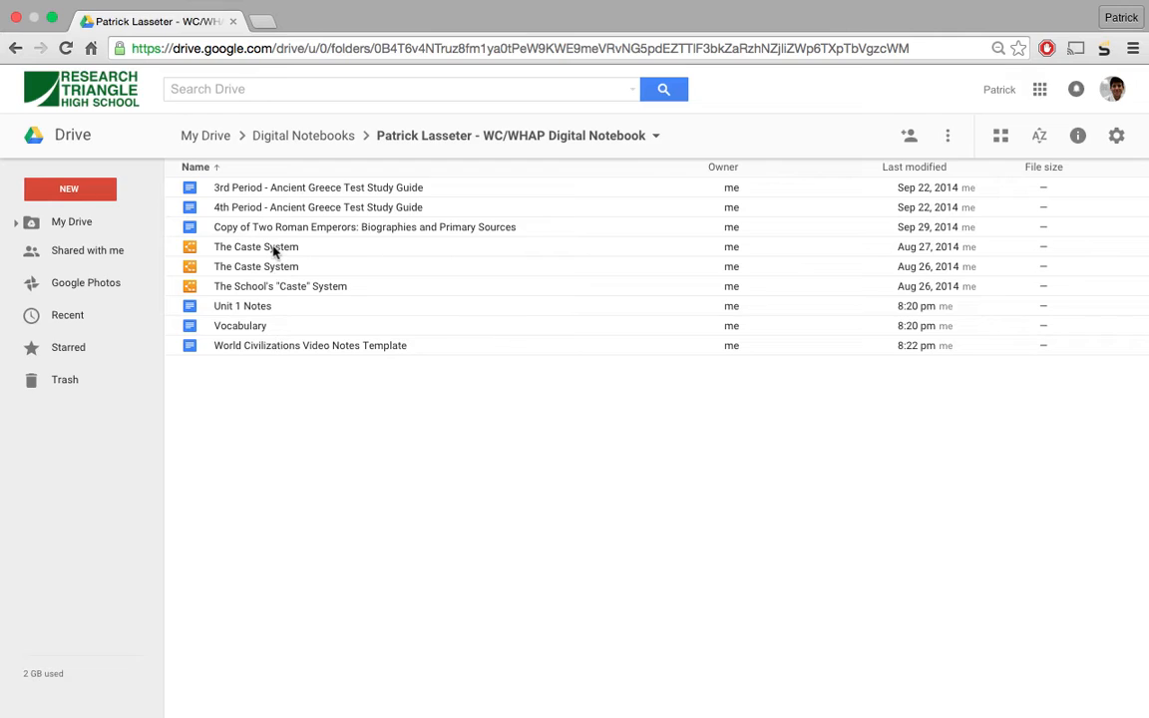
click(251, 309)
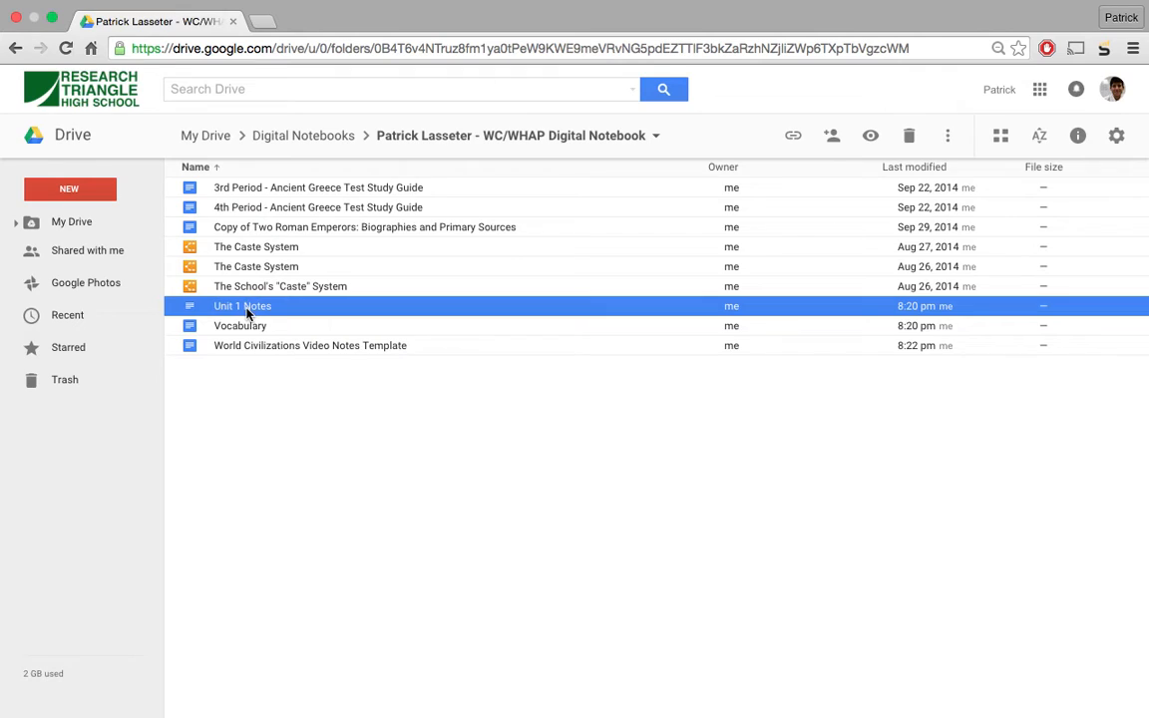
click(872, 139)
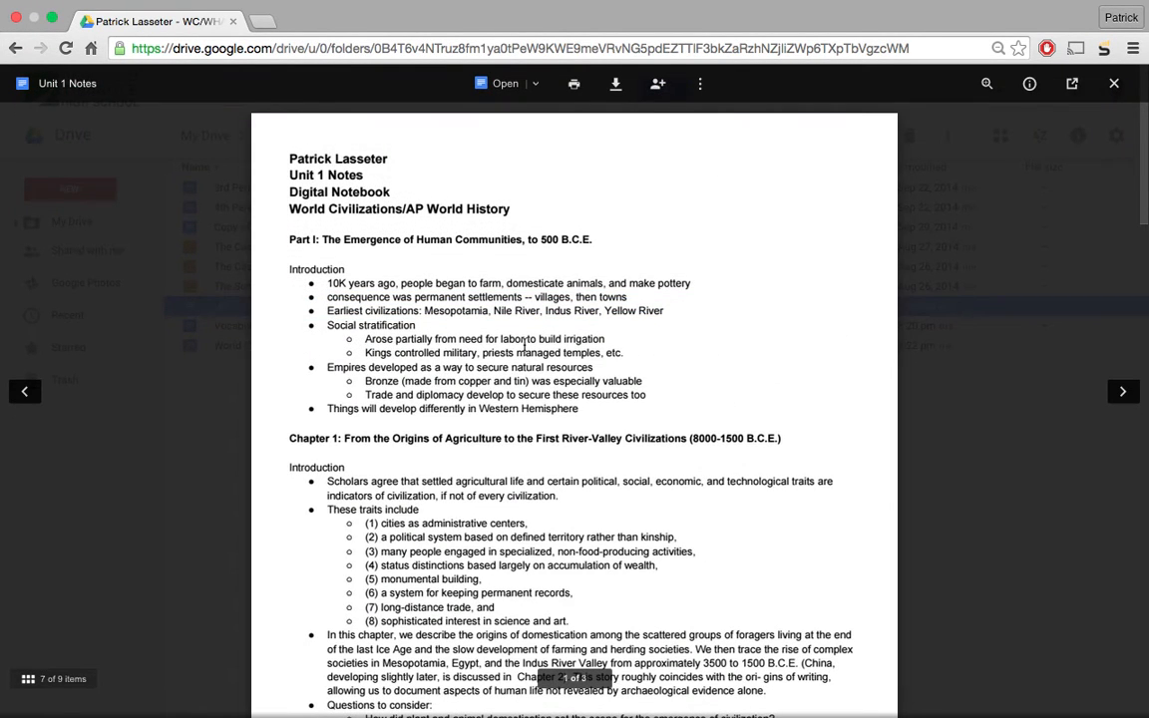
scroll(525, 346, down, 20)
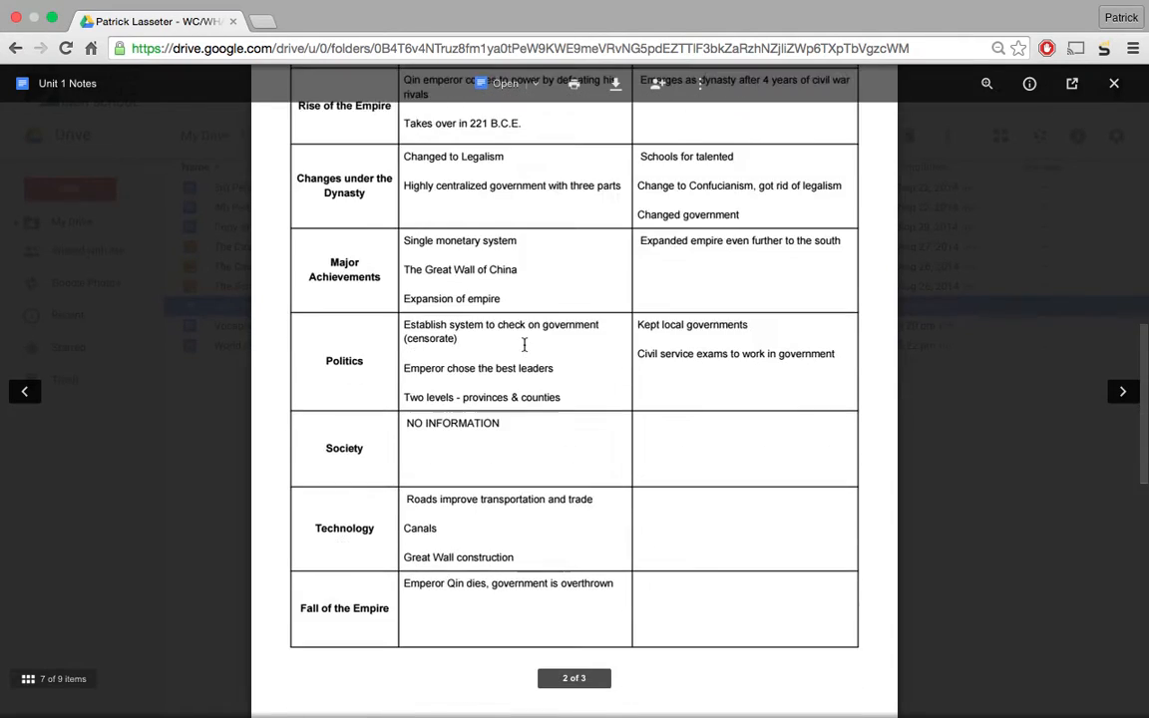
click(977, 382)
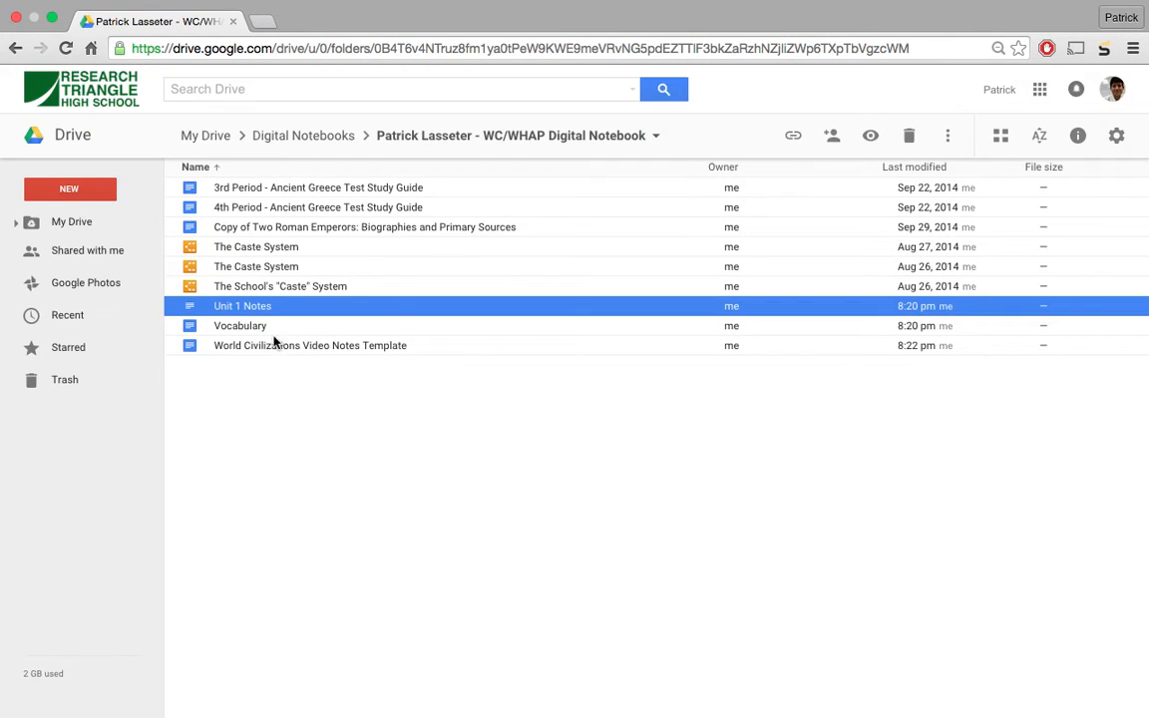
click(244, 326)
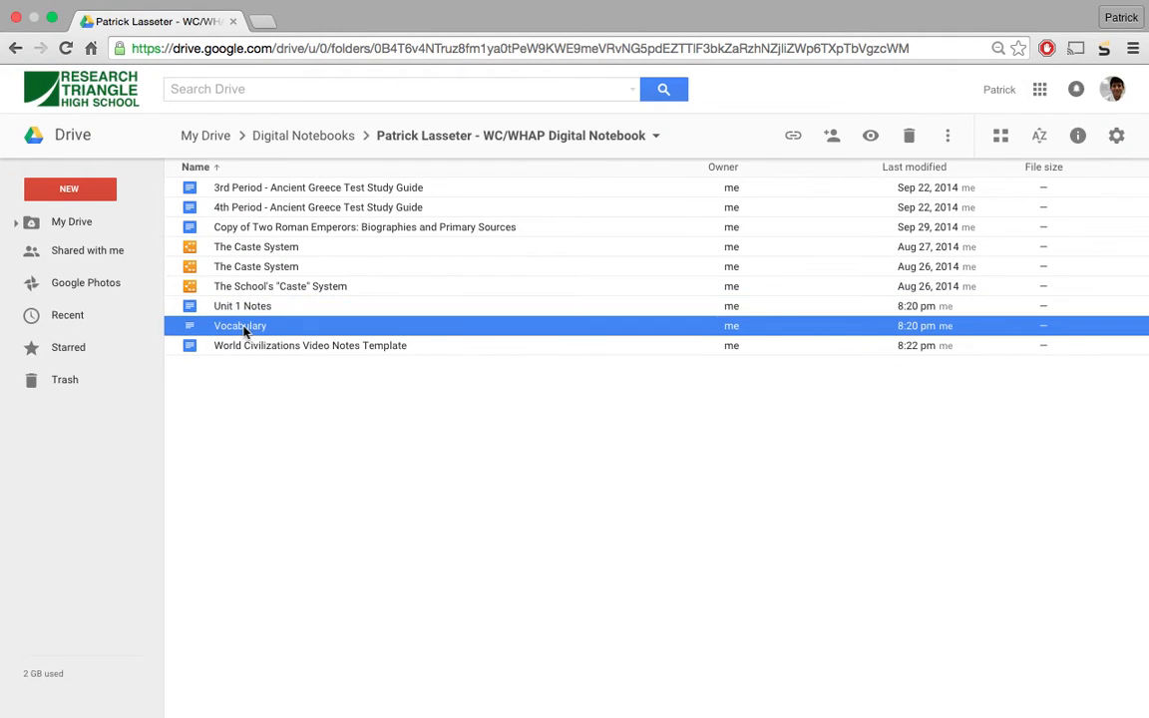
click(871, 136)
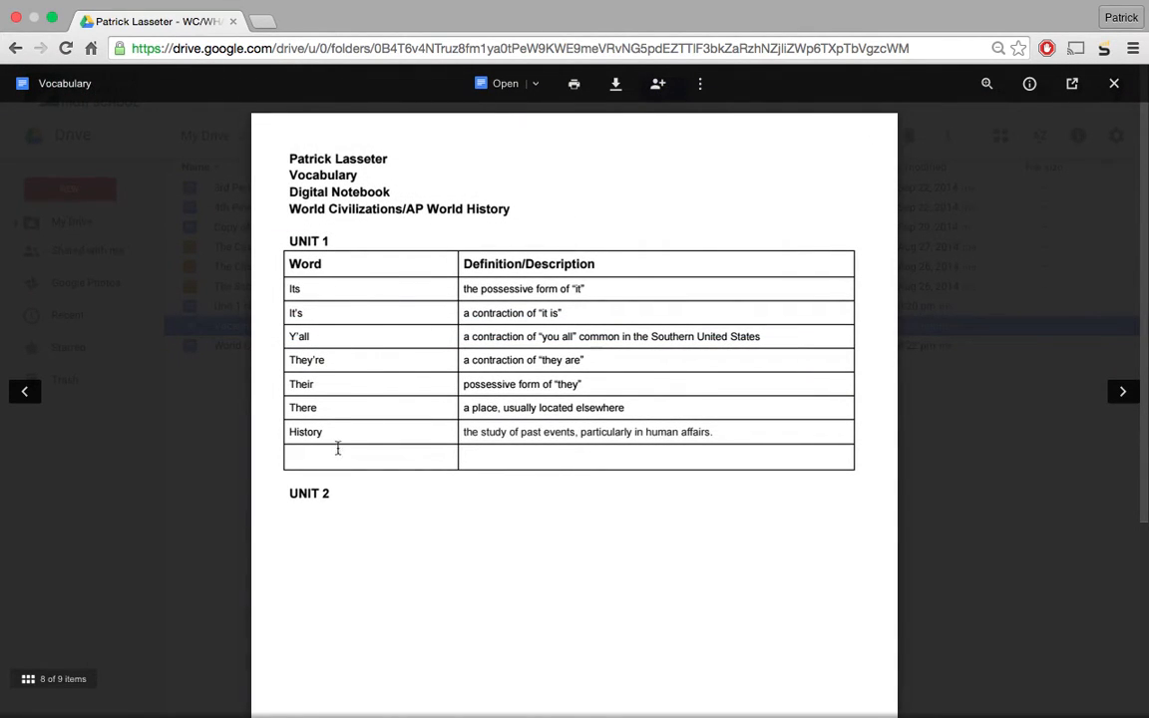
click(988, 548)
- Preview the Aug 26 and Aug 27 Caste System drawings
click(279, 267)
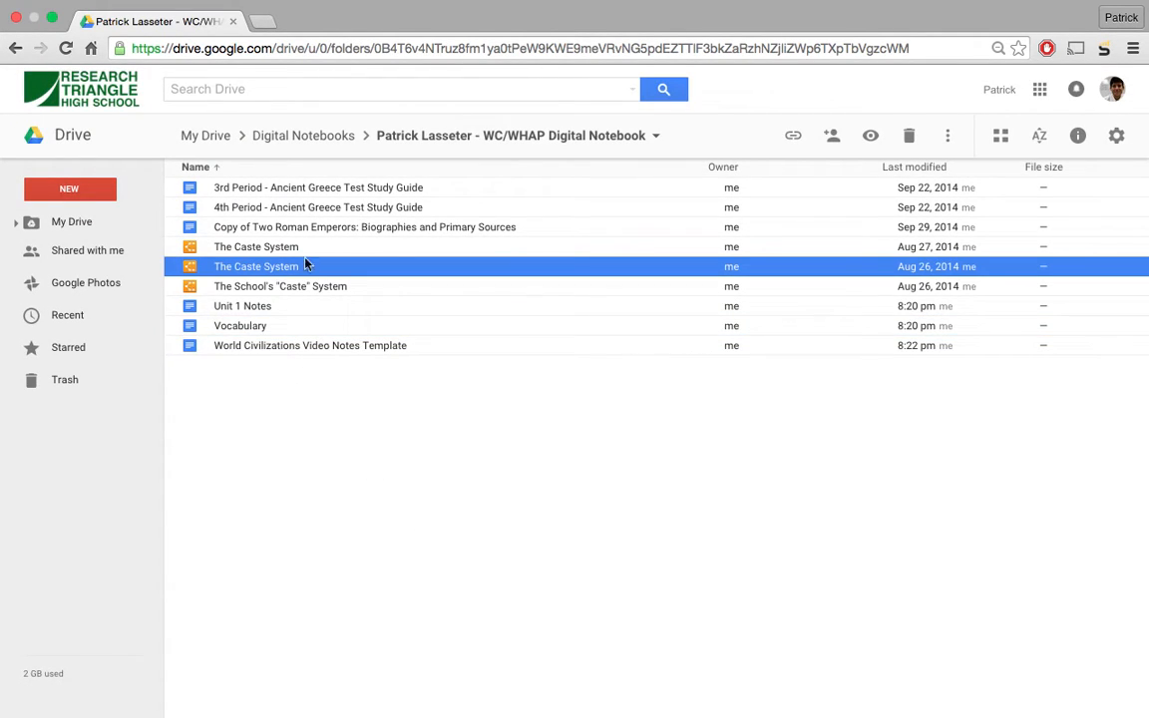
click(870, 135)
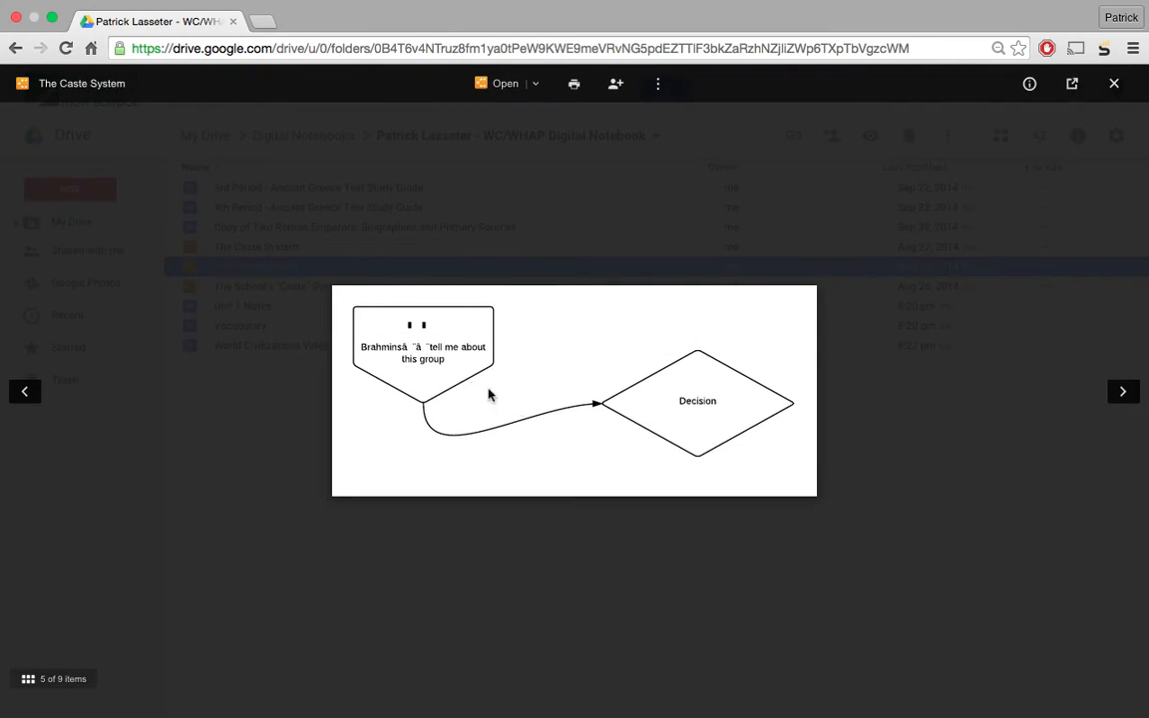
click(251, 250)
click(252, 249)
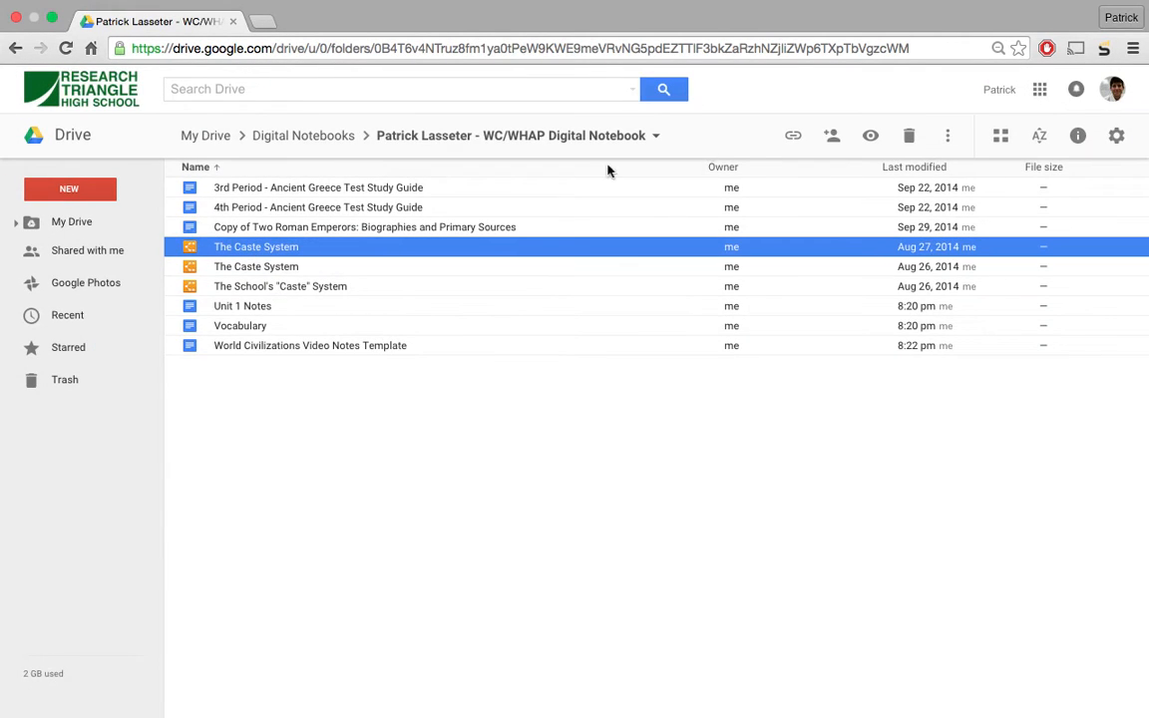
click(870, 136)
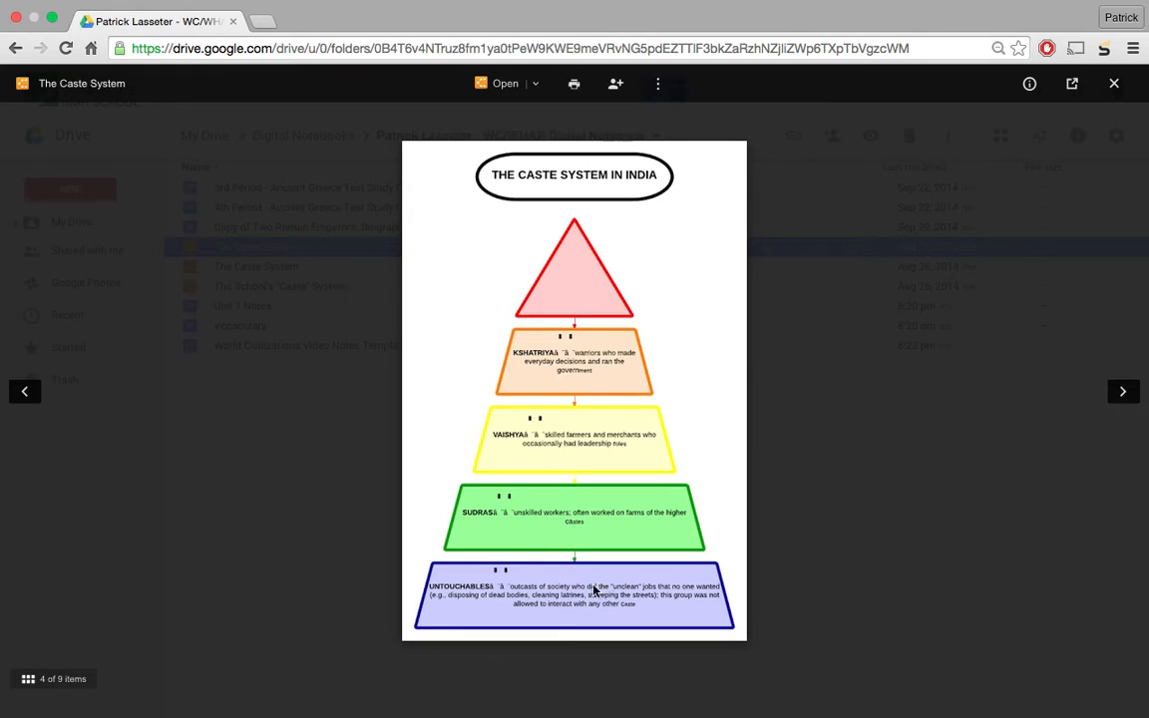
click(867, 554)
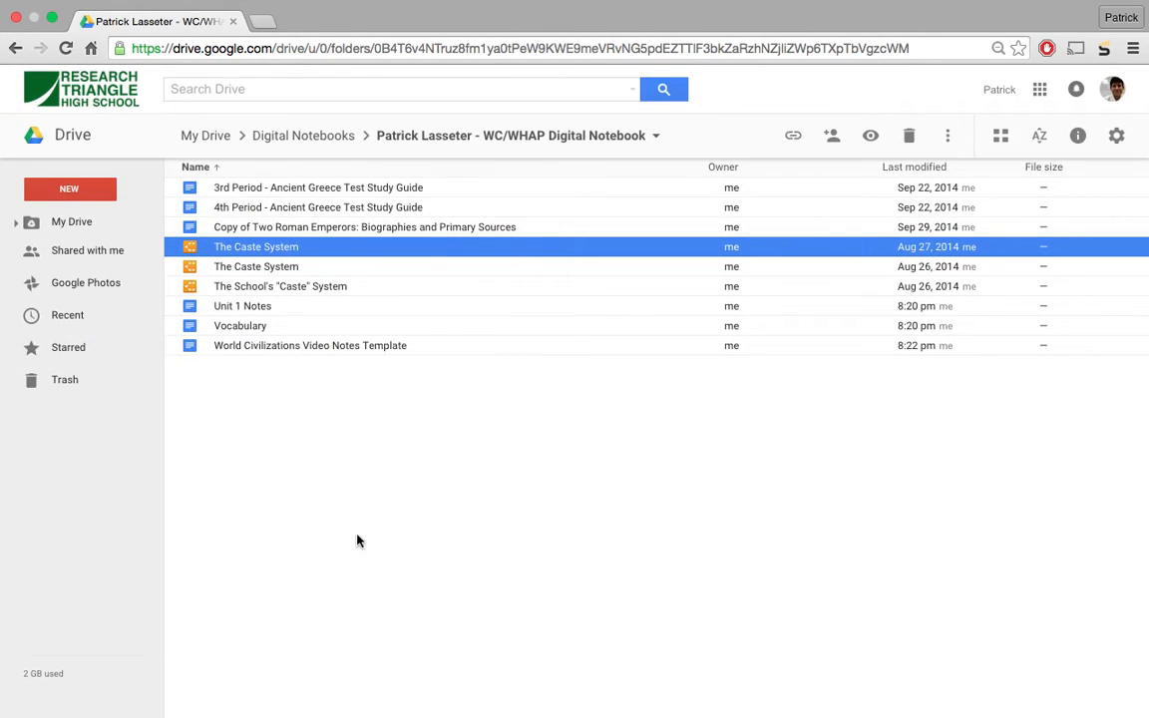
- Scroll through the Two Roman Emperors preview, close it, and return to Digital Notebooks
click(300, 228)
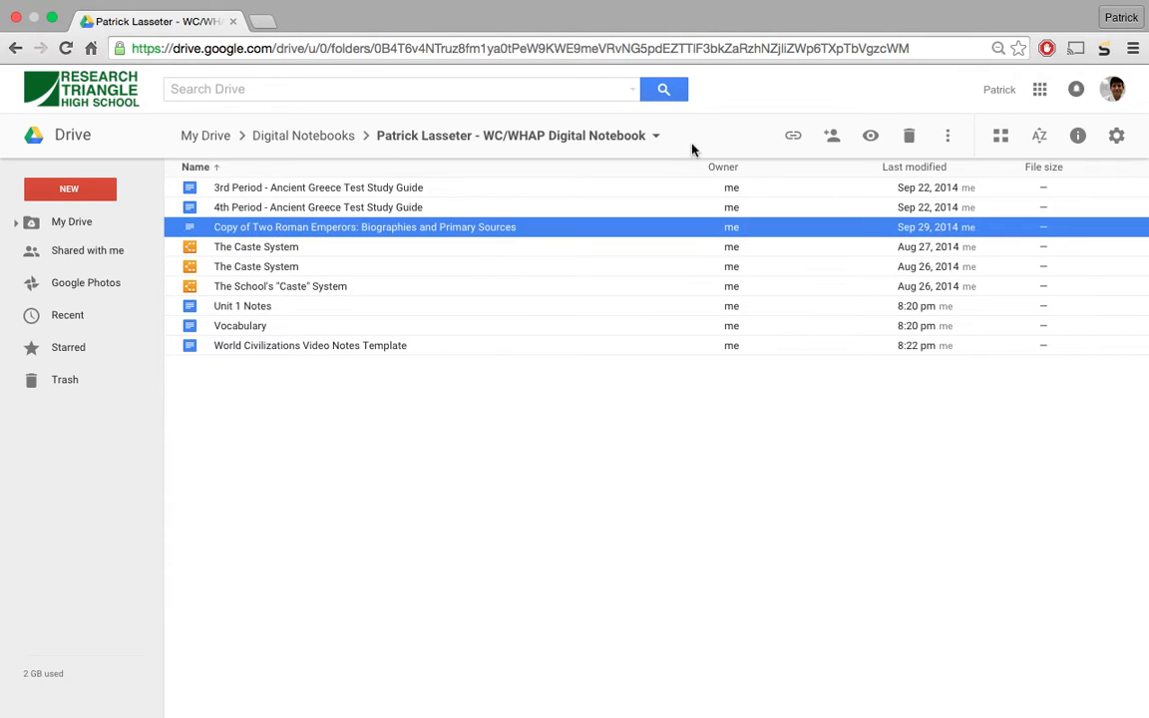
click(869, 135)
scroll(503, 379, down, 10)
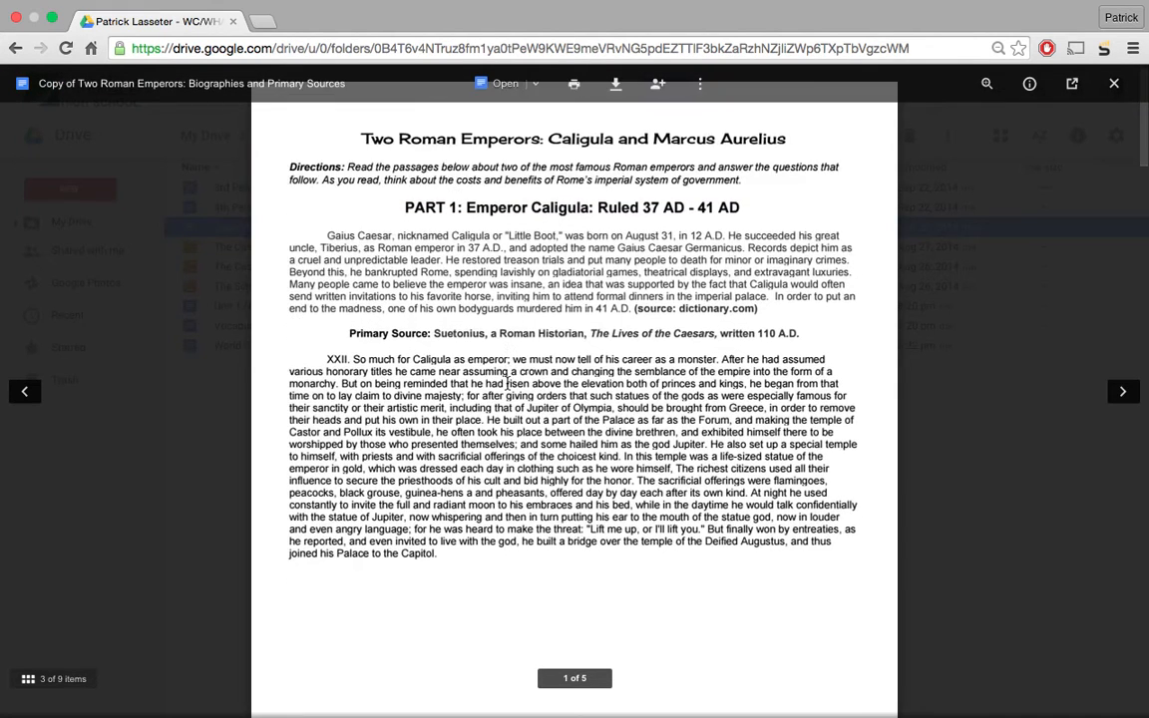
scroll(508, 383, down, 15)
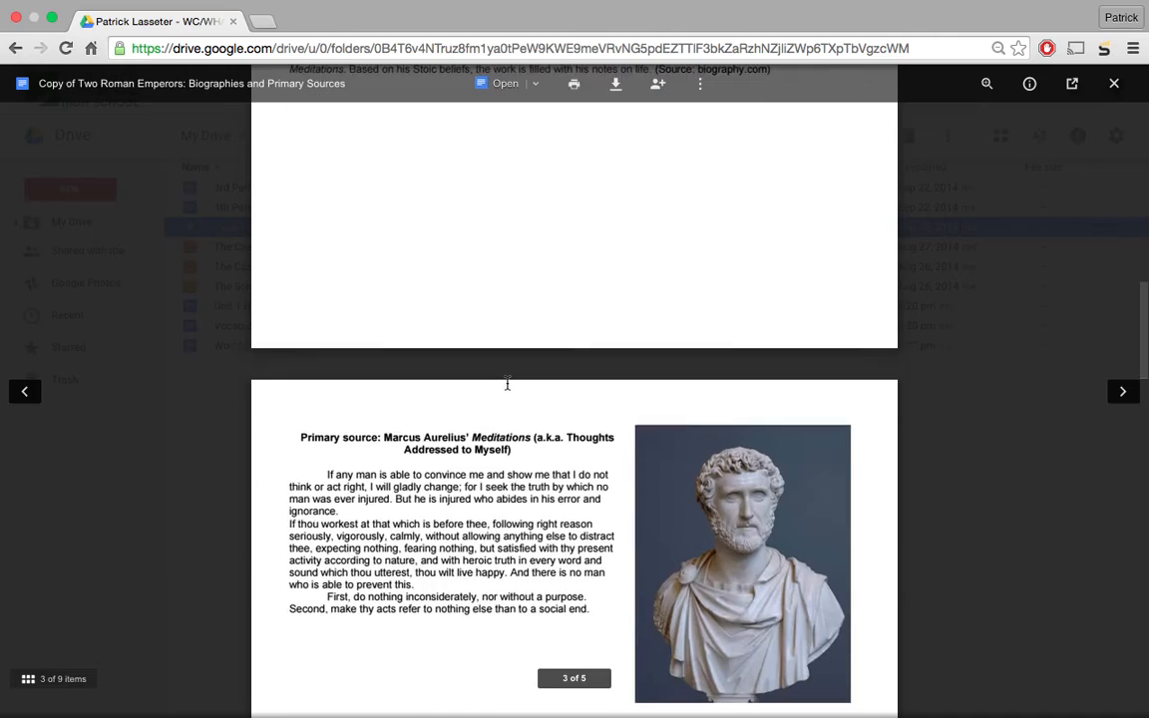
scroll(517, 383, down, 2)
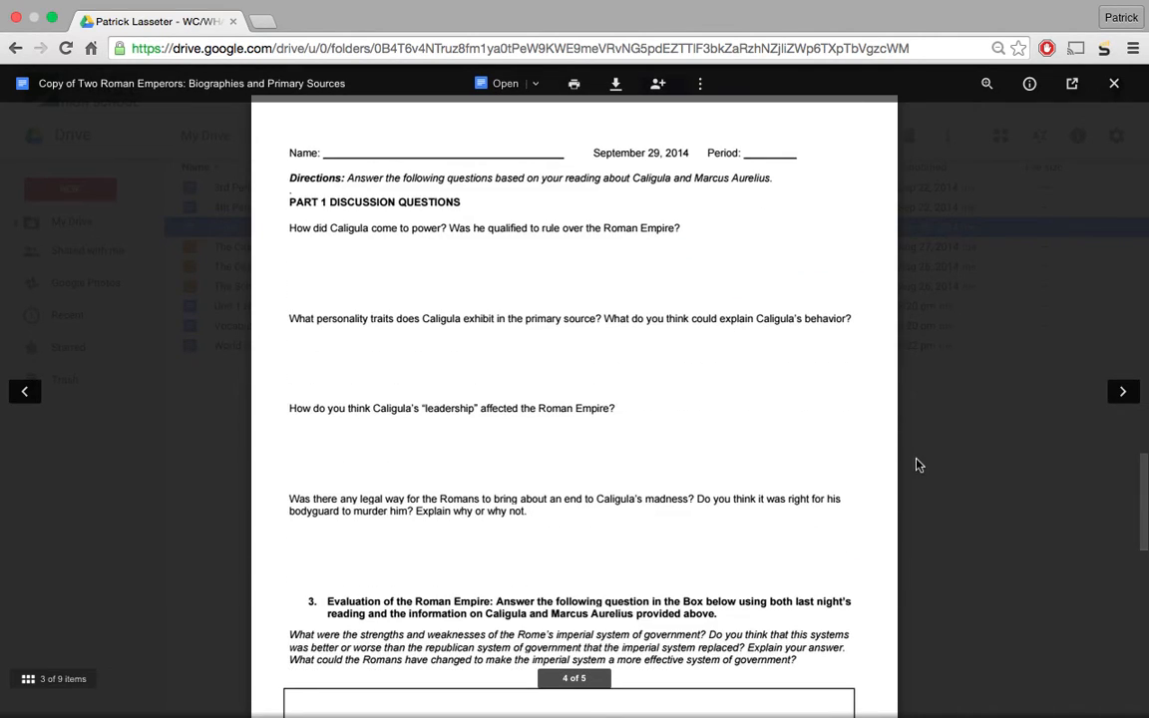
click(980, 464)
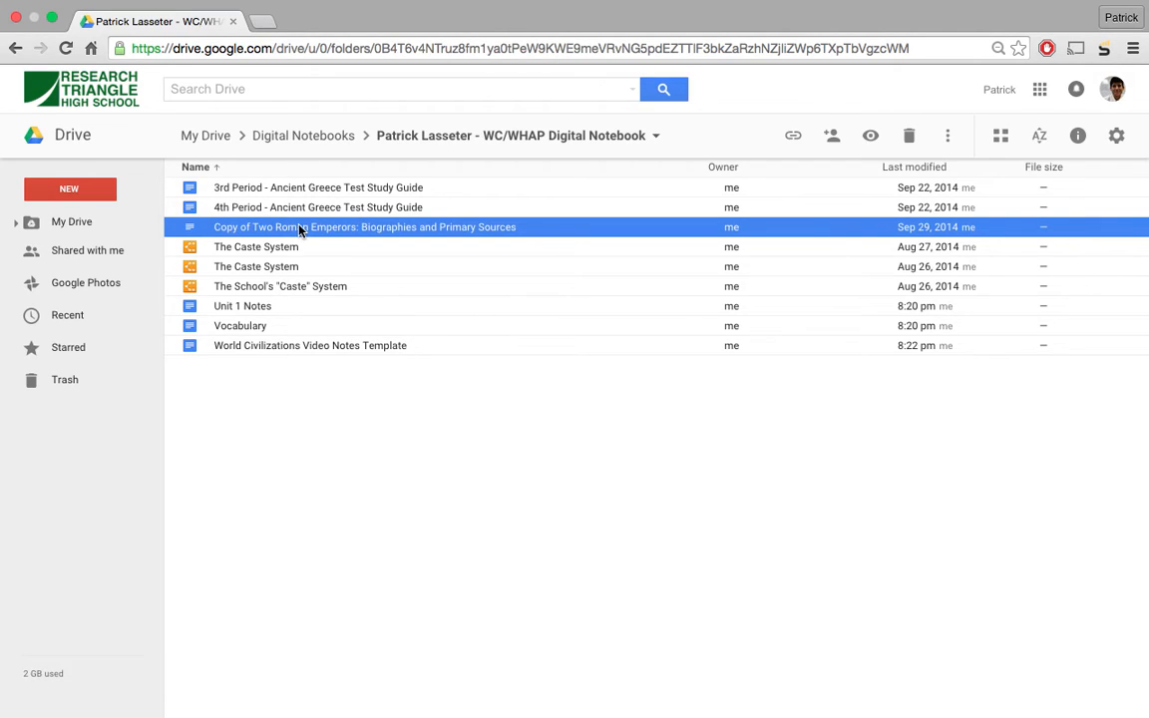
click(298, 136)
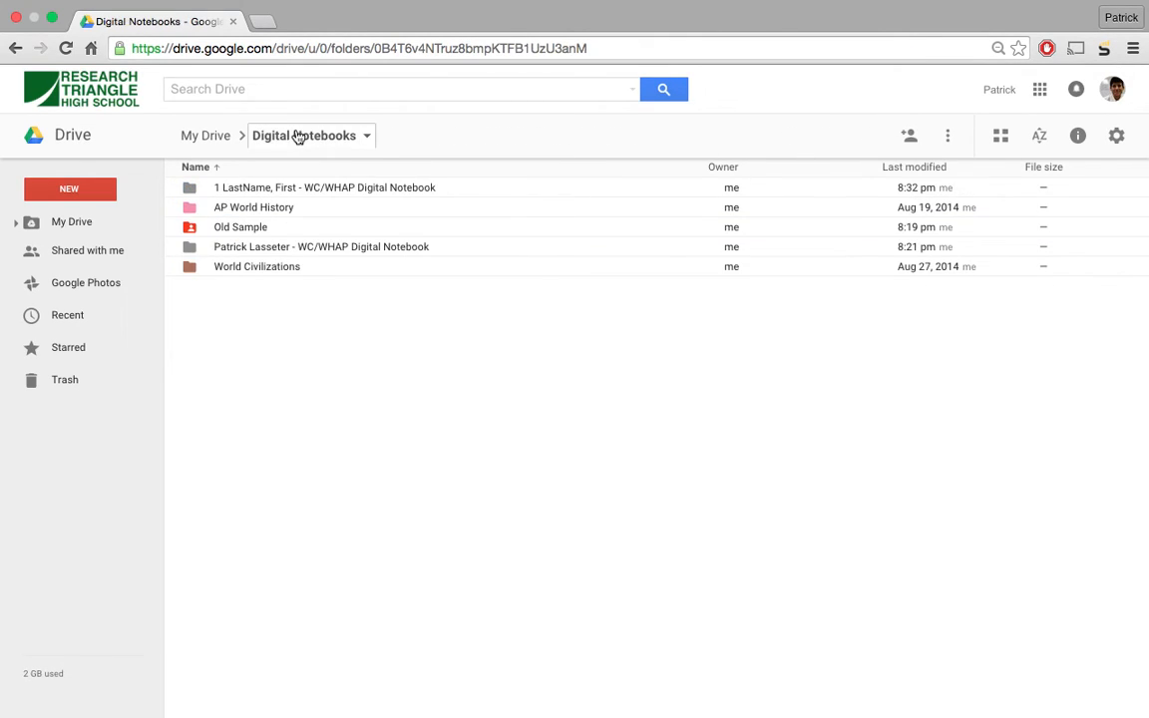
- Inside the student notebook folder, create a folder named 'Unit 1'
click(278, 195)
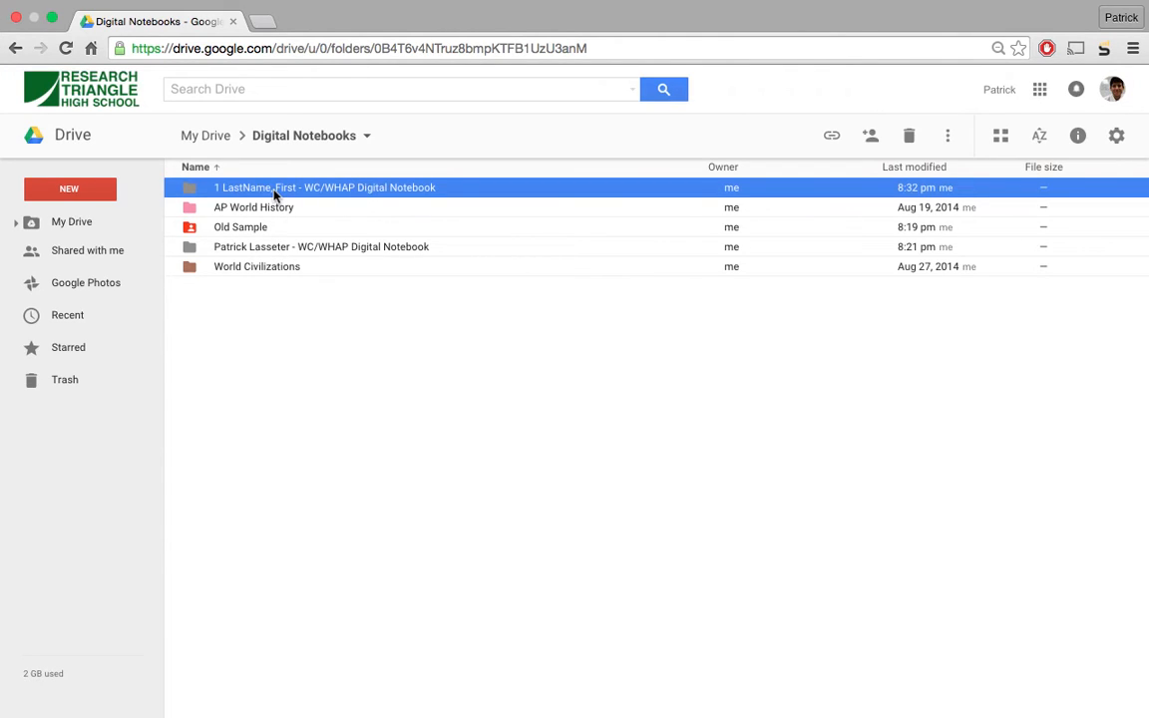
double_click(277, 196)
click(85, 192)
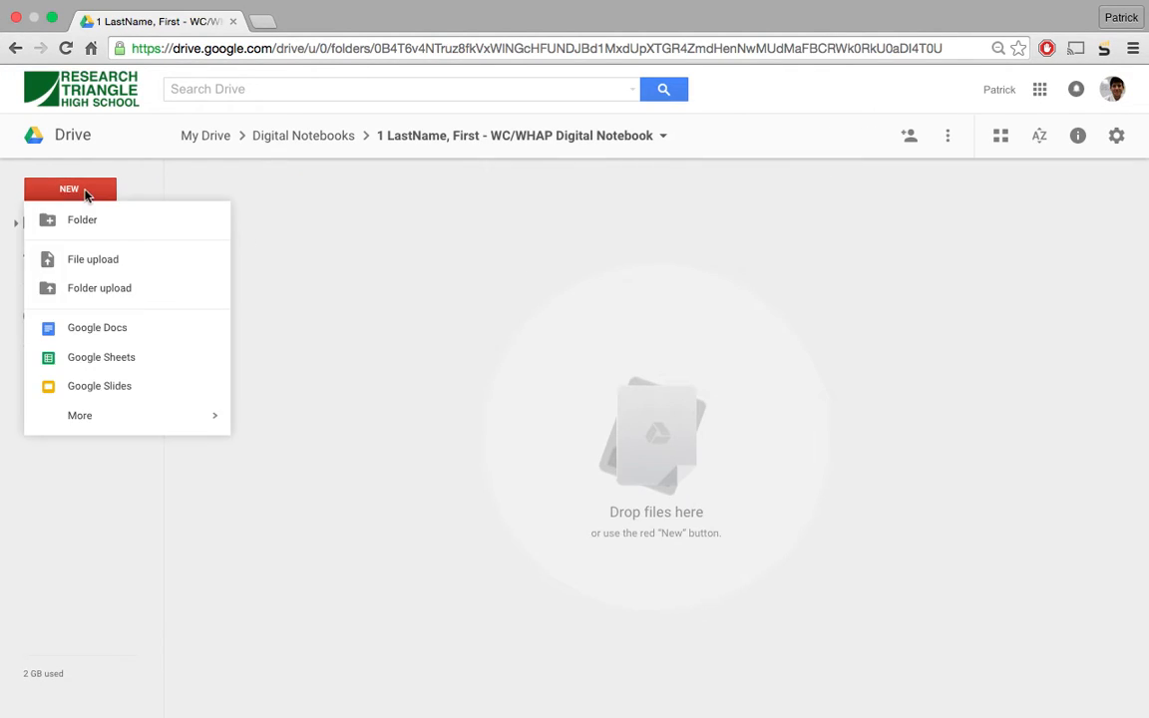
click(110, 221)
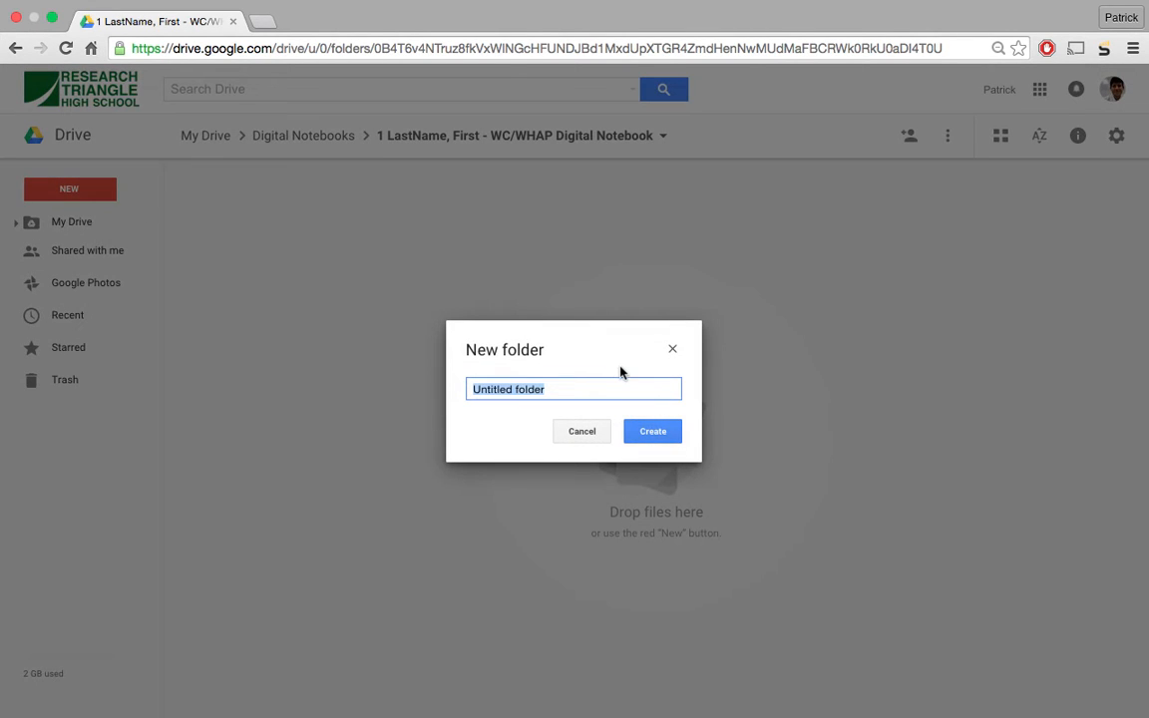
text(Unit 1)
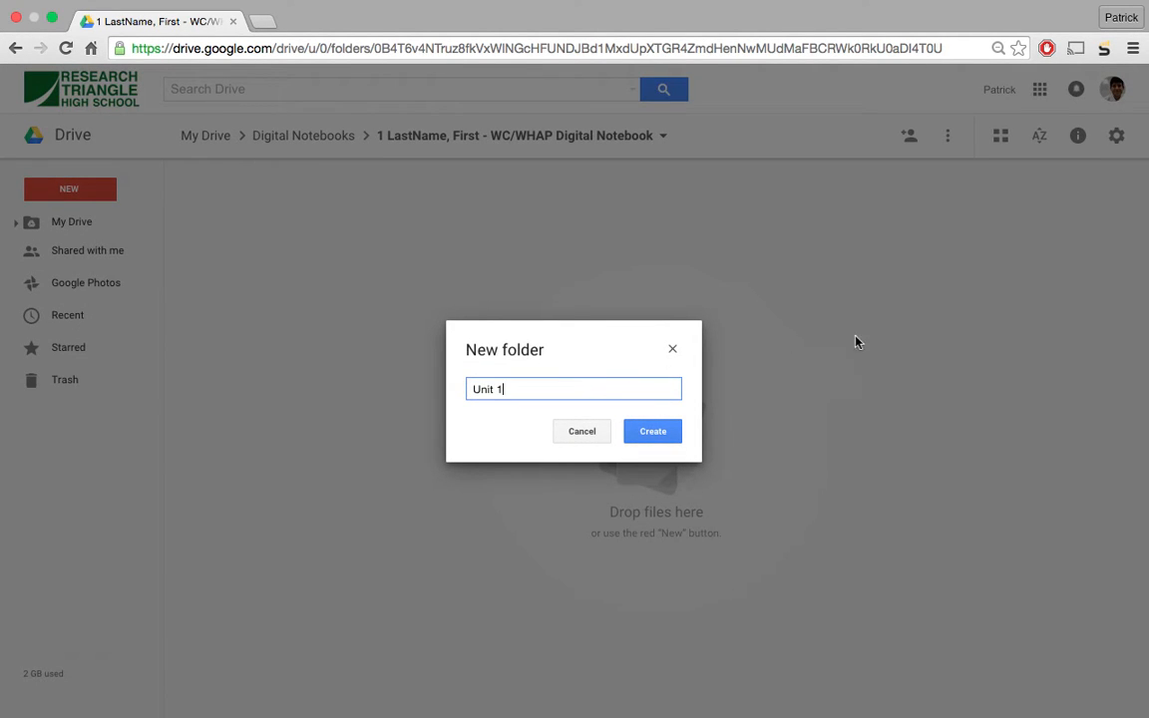
click(653, 431)
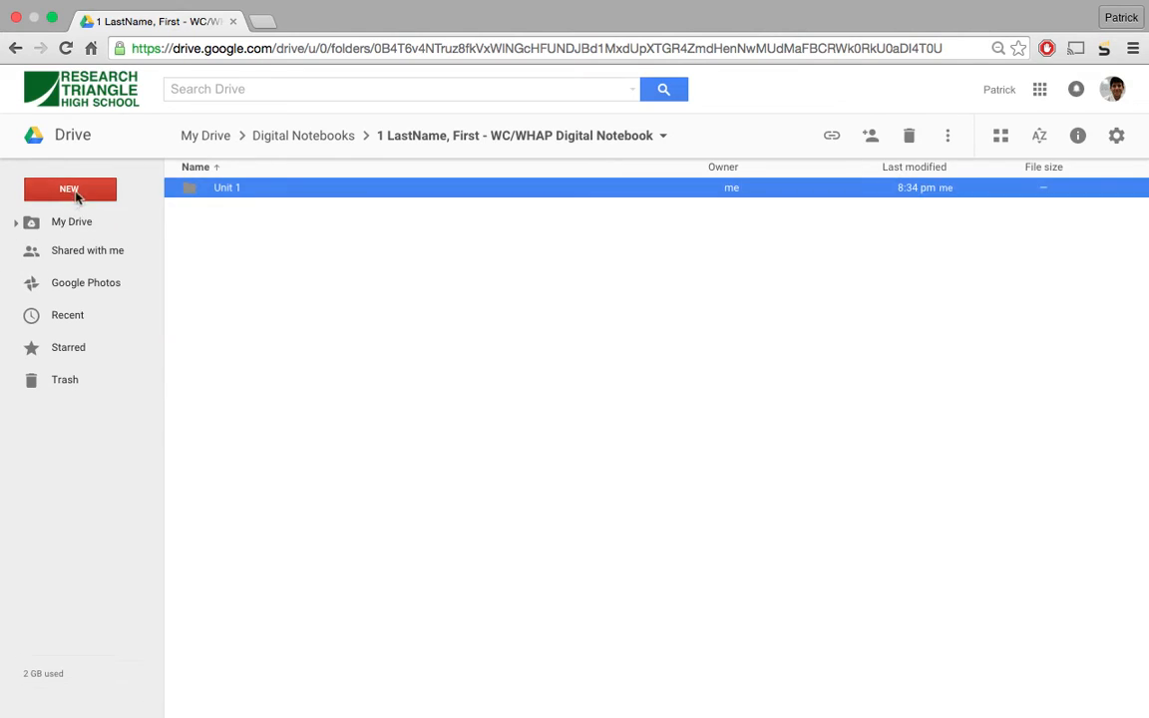
- Create folders 'Unit 2' and 'Unit 3', then open Unit 1
click(78, 193)
click(83, 213)
text(Unit 2)
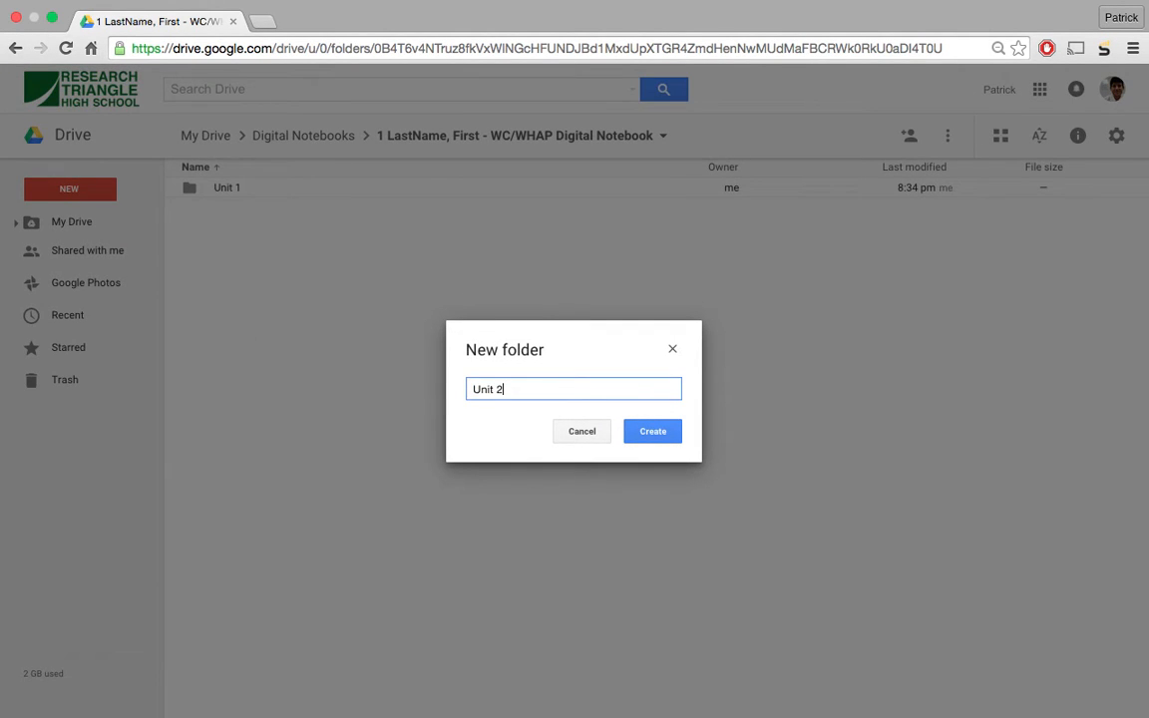
key(Return)
click(64, 189)
click(97, 223)
text(Unit 3)
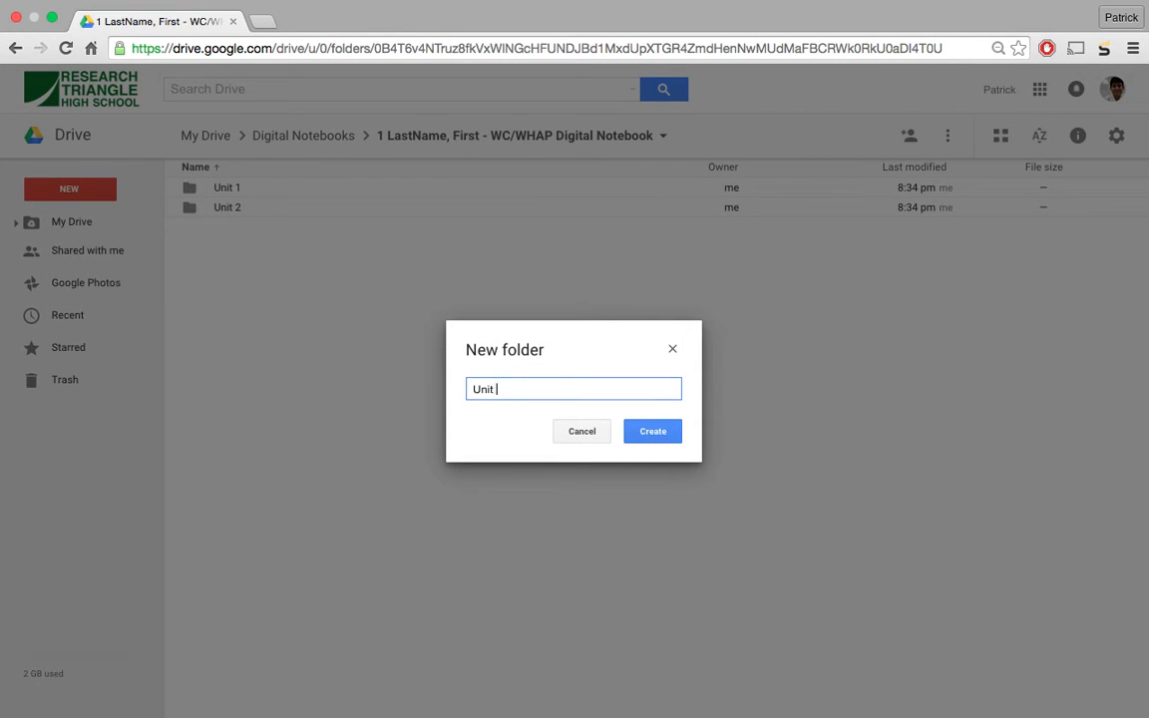
key(Return)
double_click(244, 189)
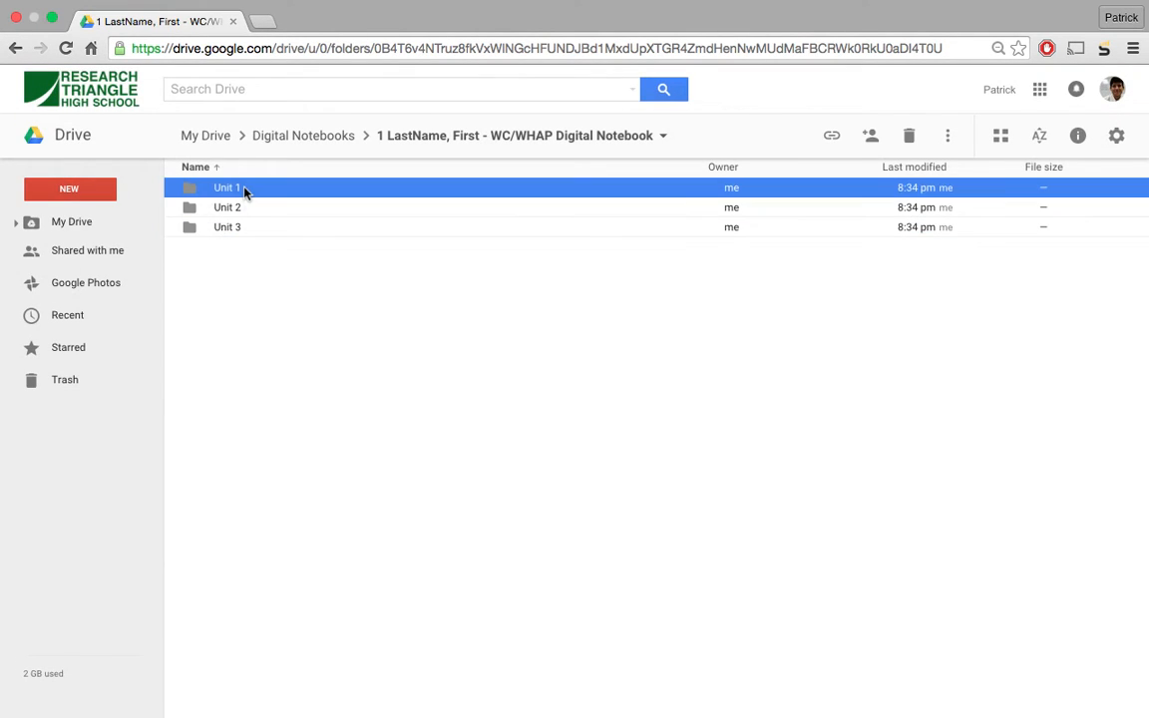
click(91, 199)
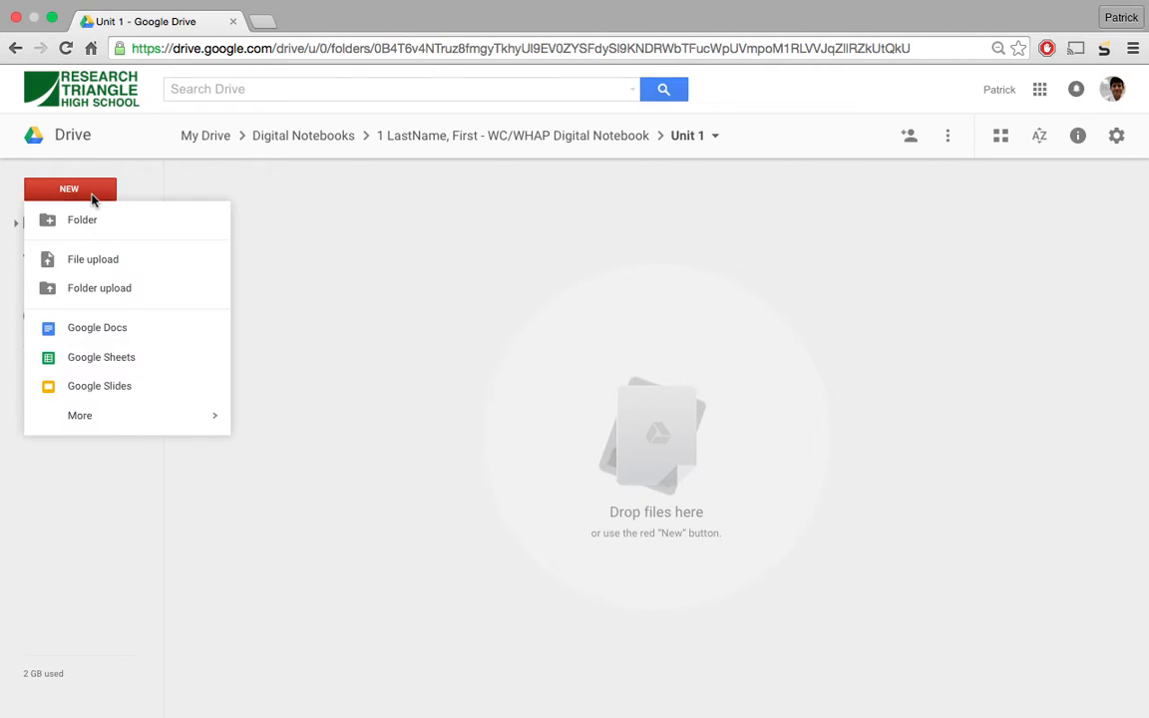
- Create a new Google Doc in Unit 1 with the heading 'Unit One Notes', then return to Drive
click(94, 326)
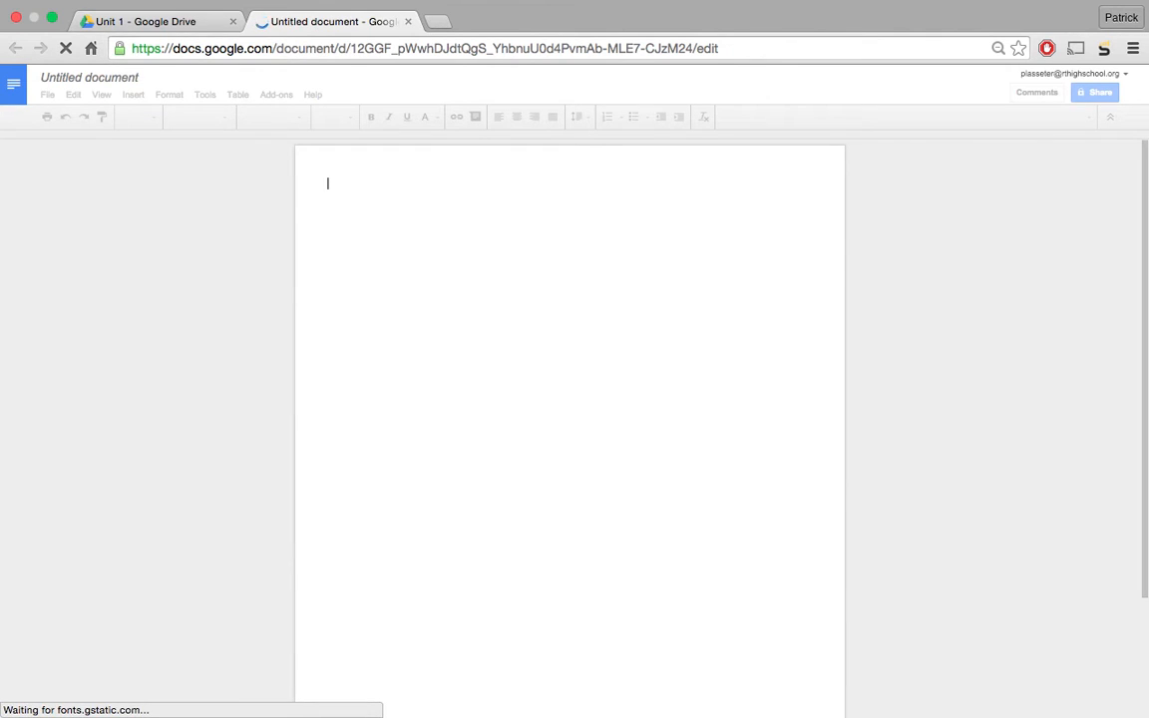
text(Unit One Notes)
key(Return)
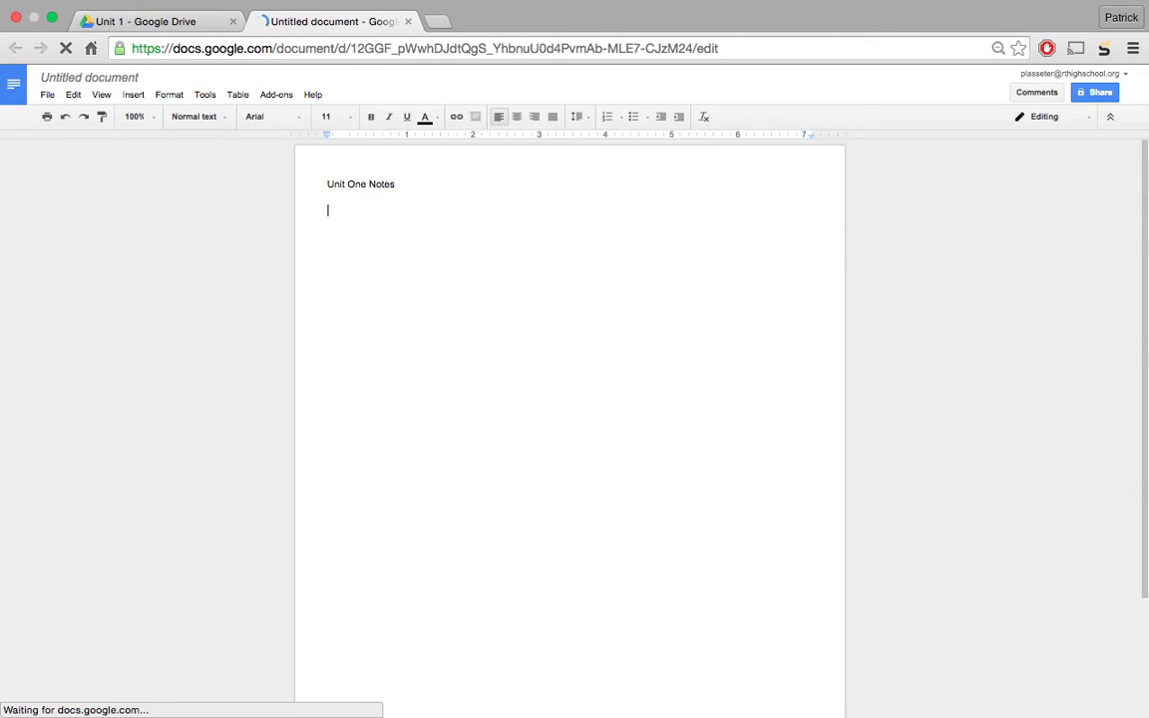
click(166, 24)
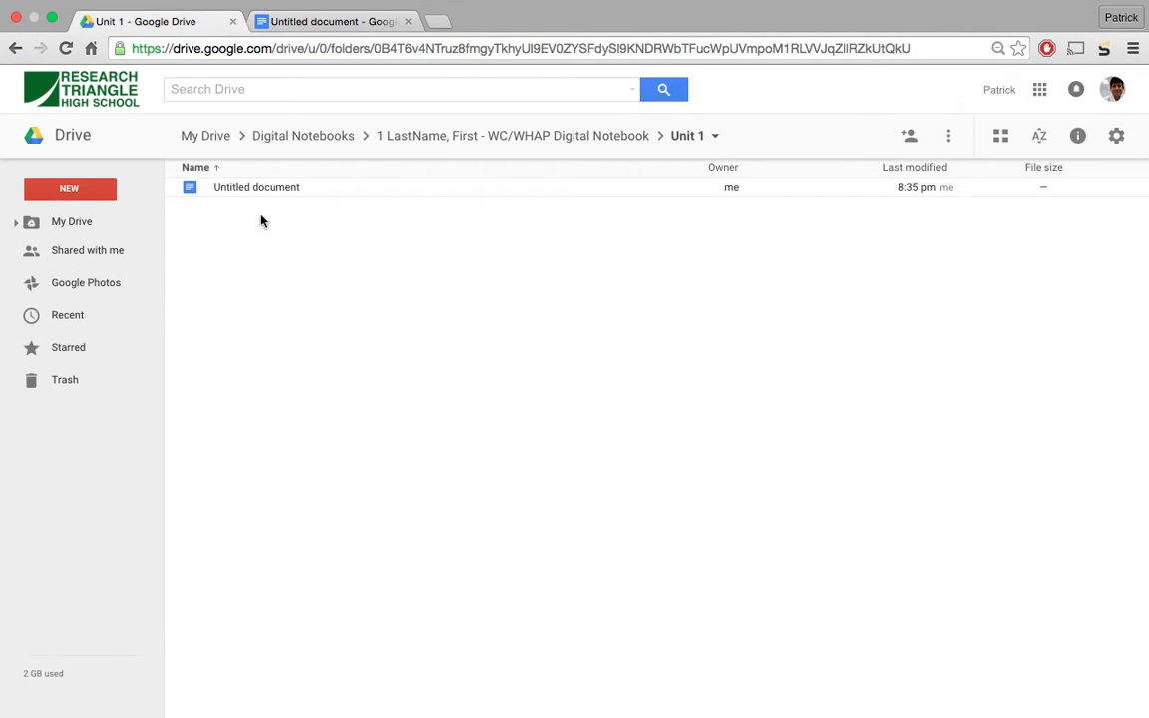
- Go up from Unit 1 to Digital Notebooks and select the student notebook folder
click(410, 136)
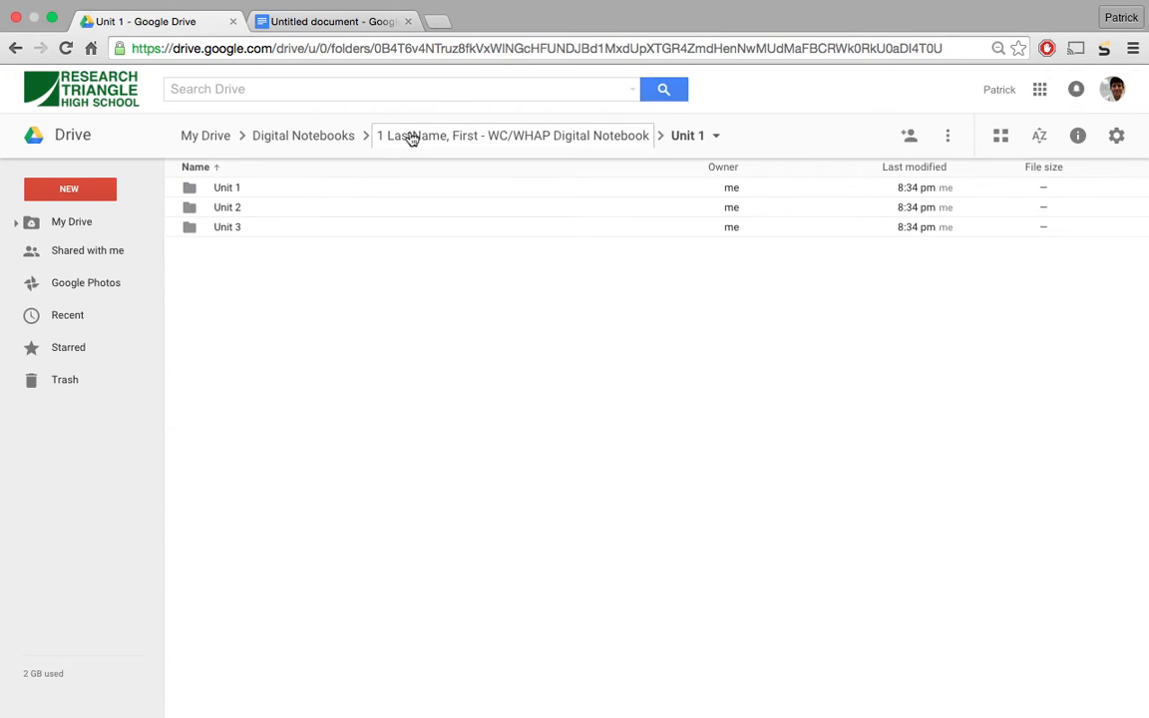
click(303, 137)
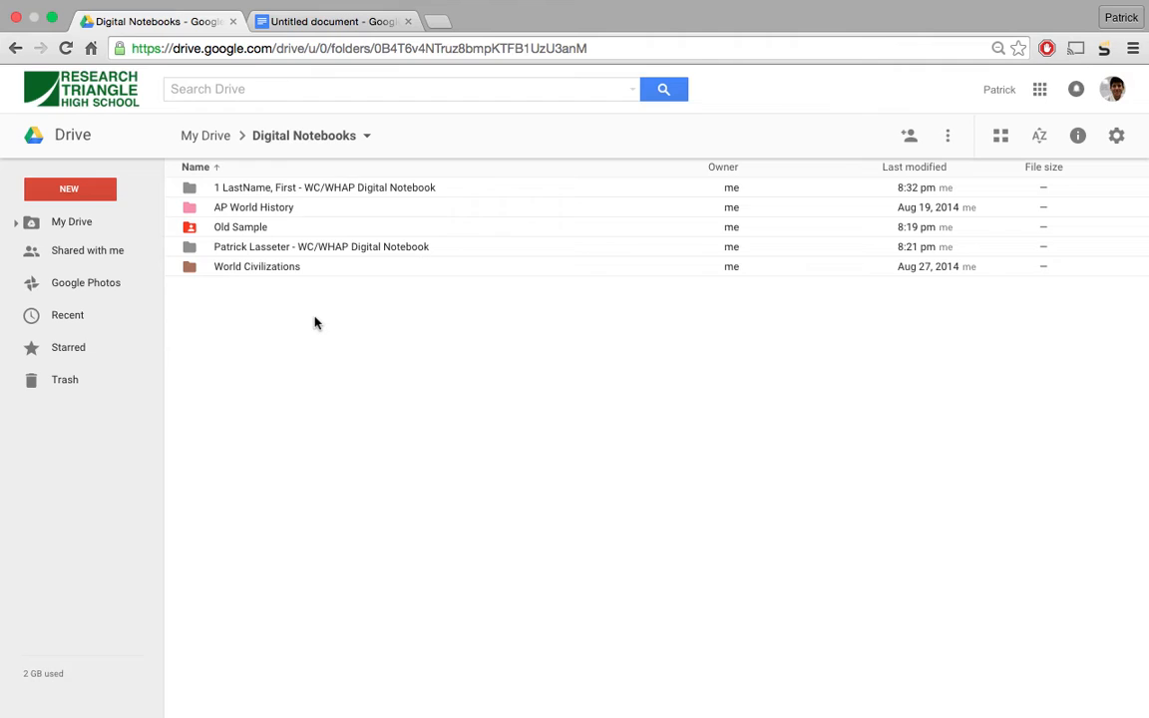
click(278, 193)
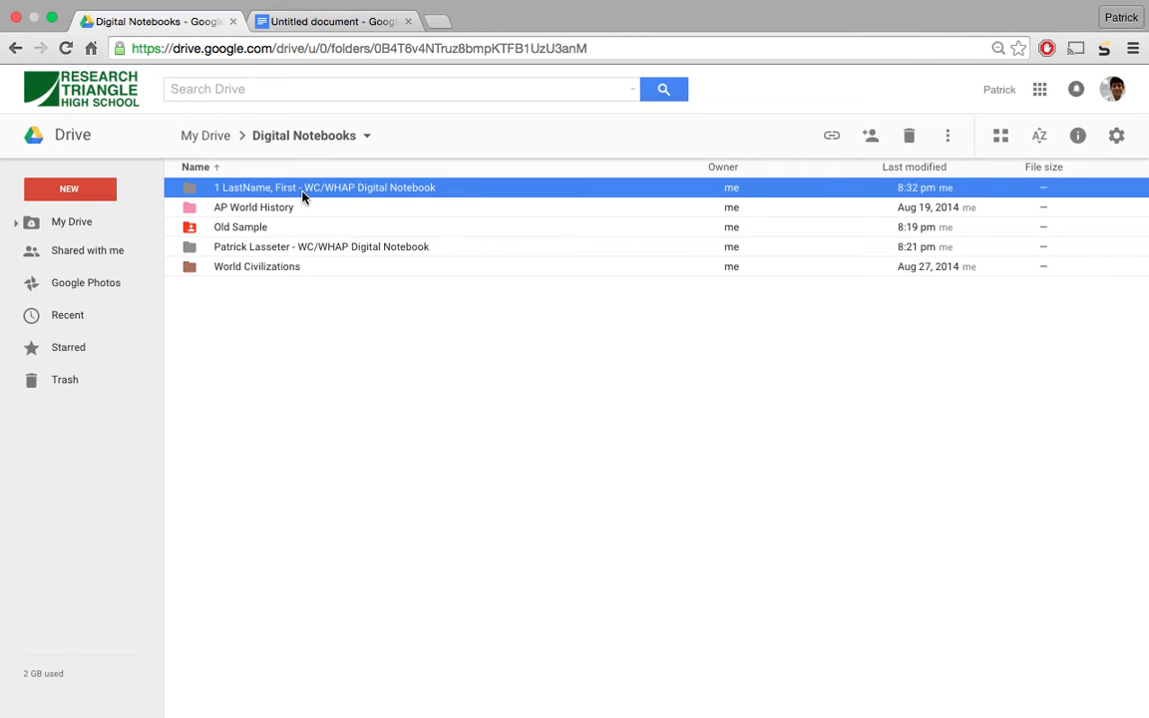
- Share the student notebook folder with the teacher's school e-mail as Can edit and send the invitation
click(870, 137)
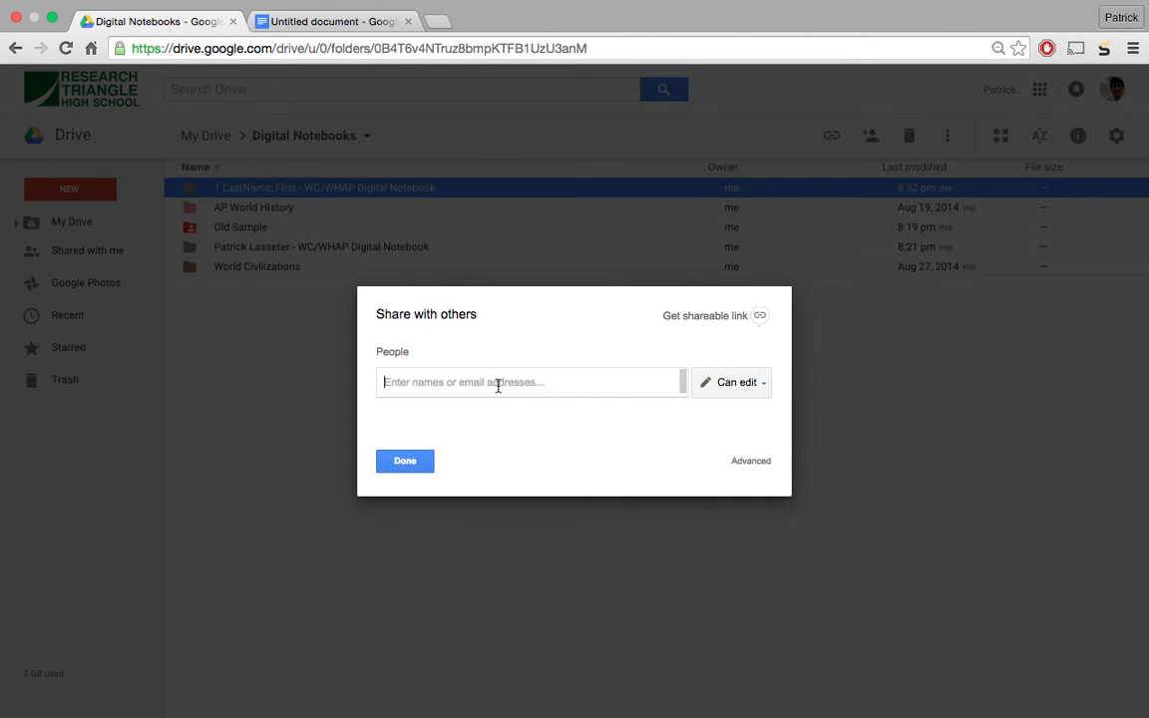
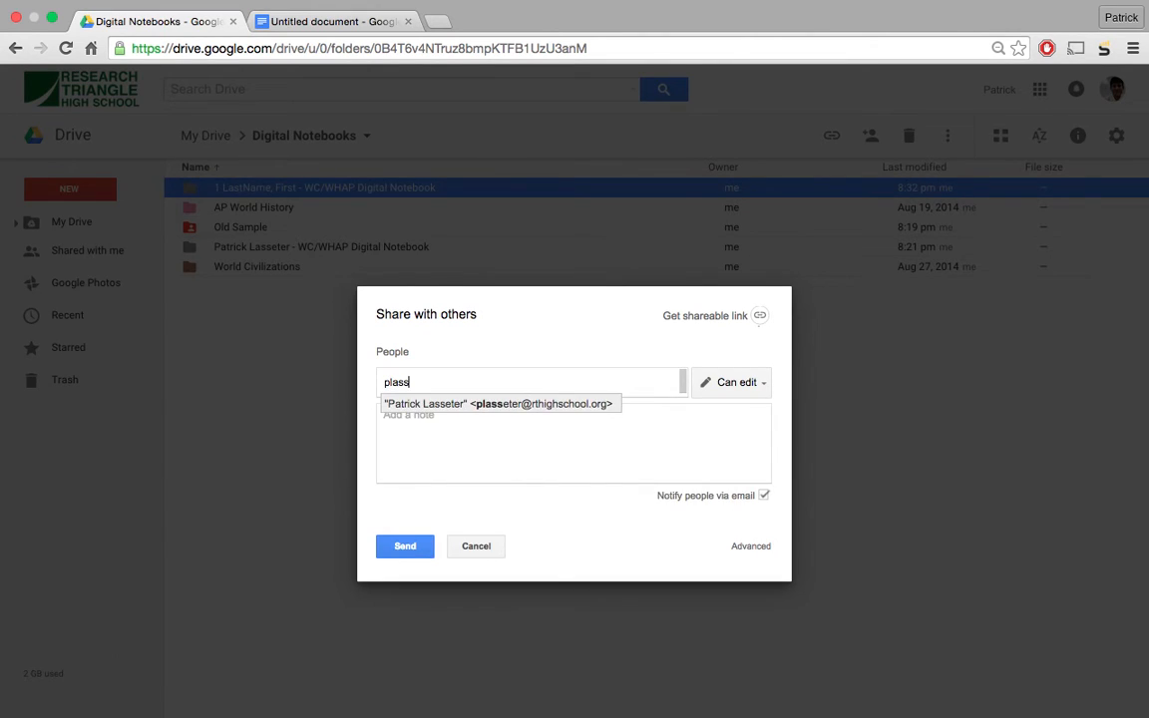
text(ma)
key(BackSpace)
key(BackSpace)
key(BackSpace)
text(rth)
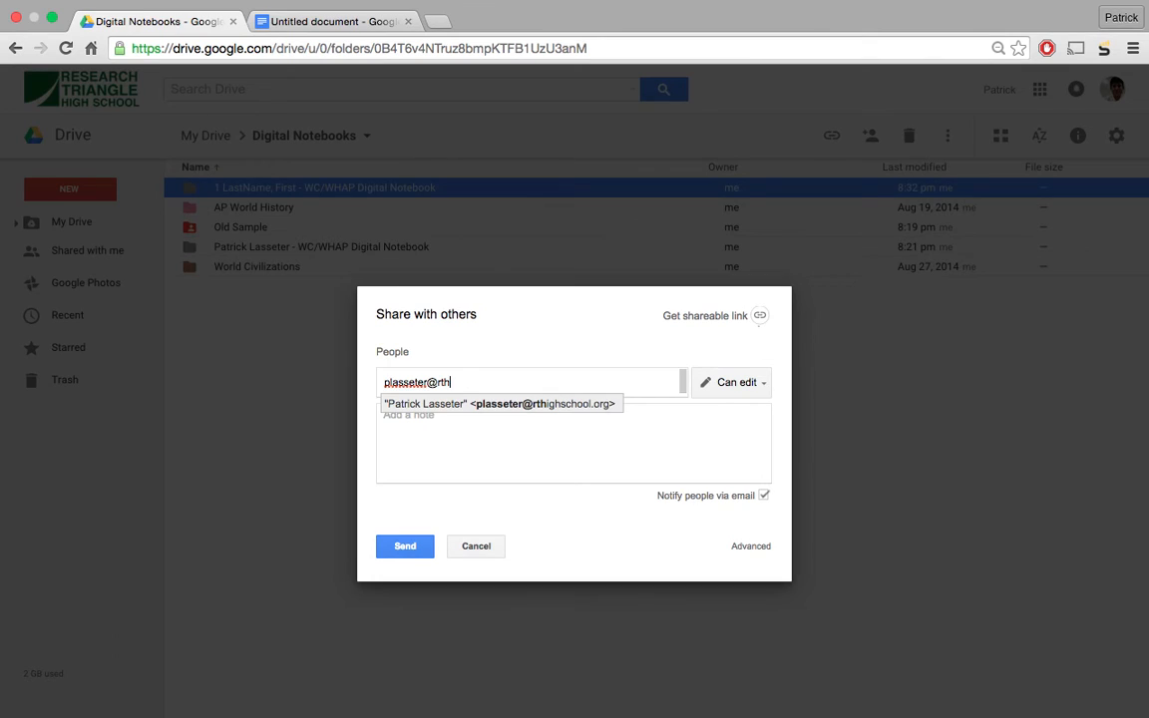
key(Return)
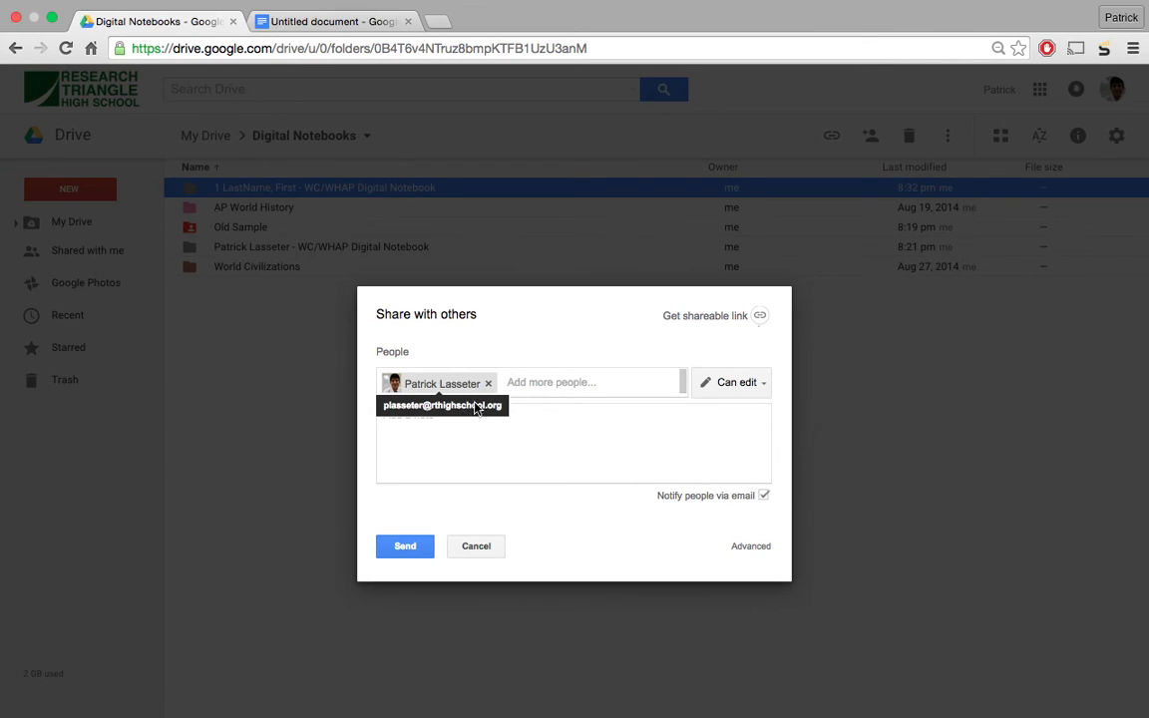
click(718, 383)
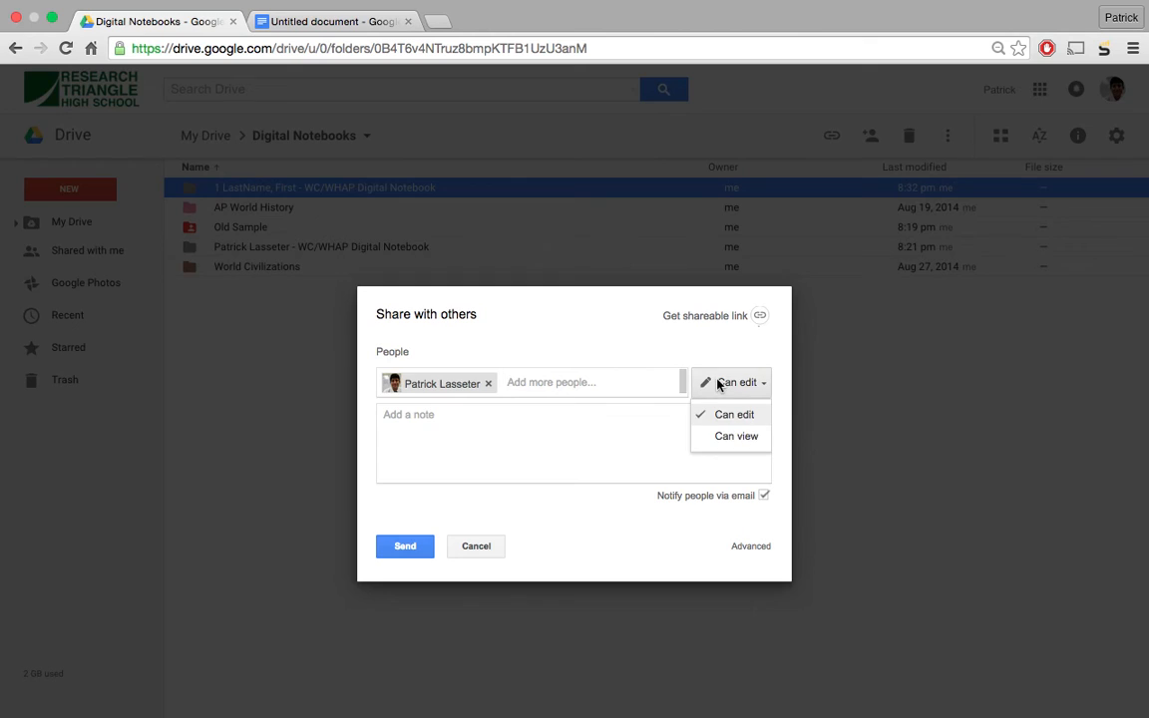
click(714, 413)
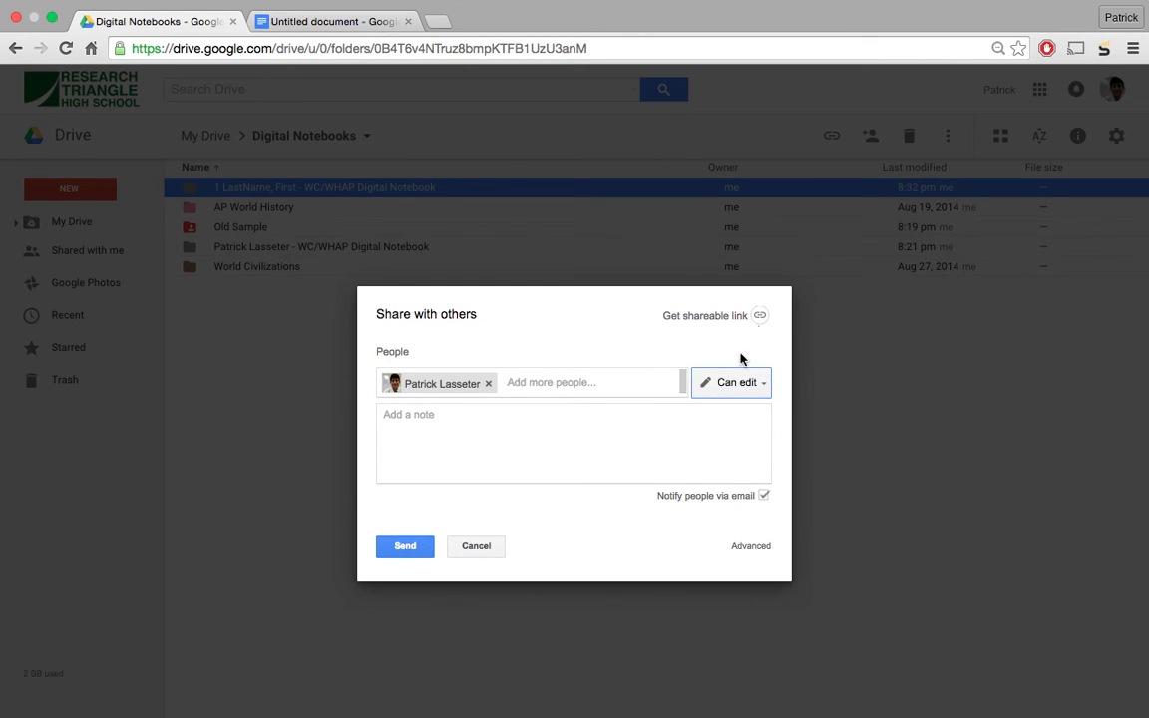
click(732, 389)
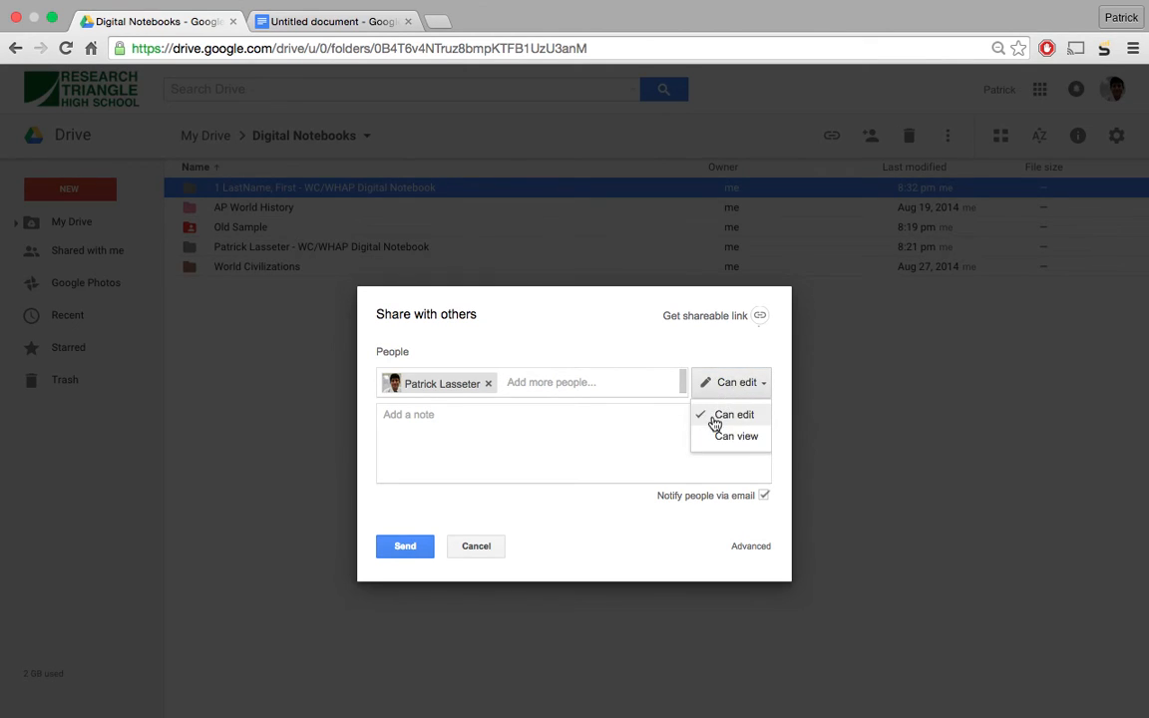
click(716, 417)
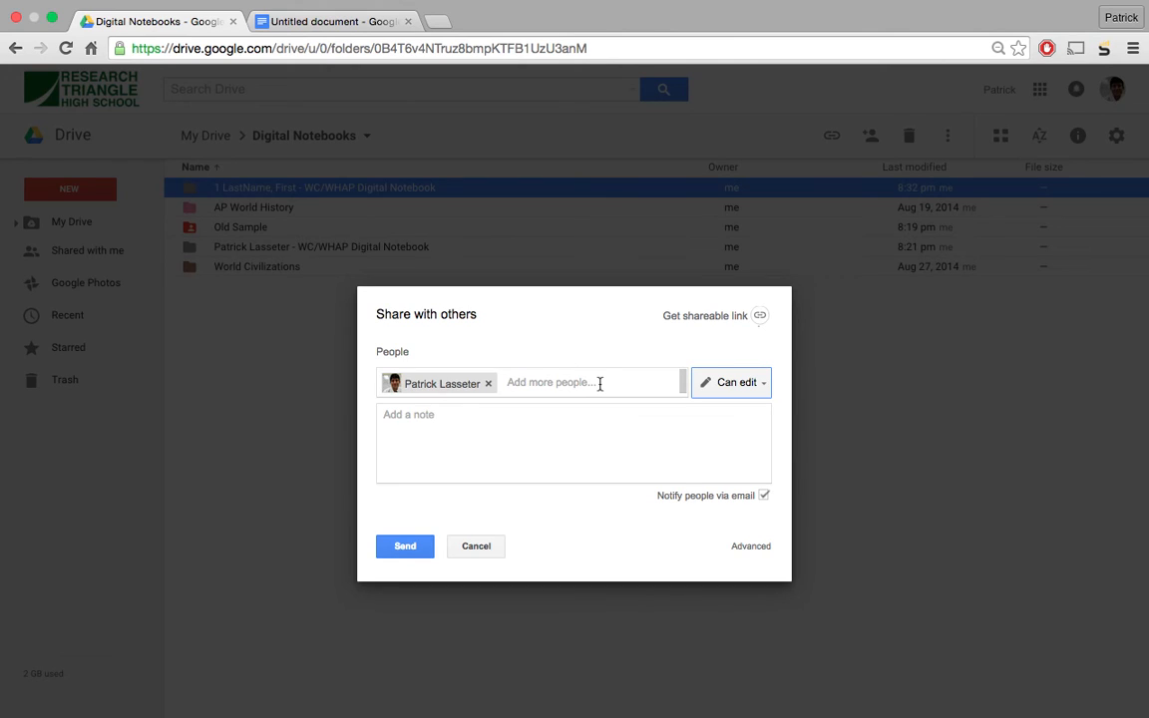
click(403, 554)
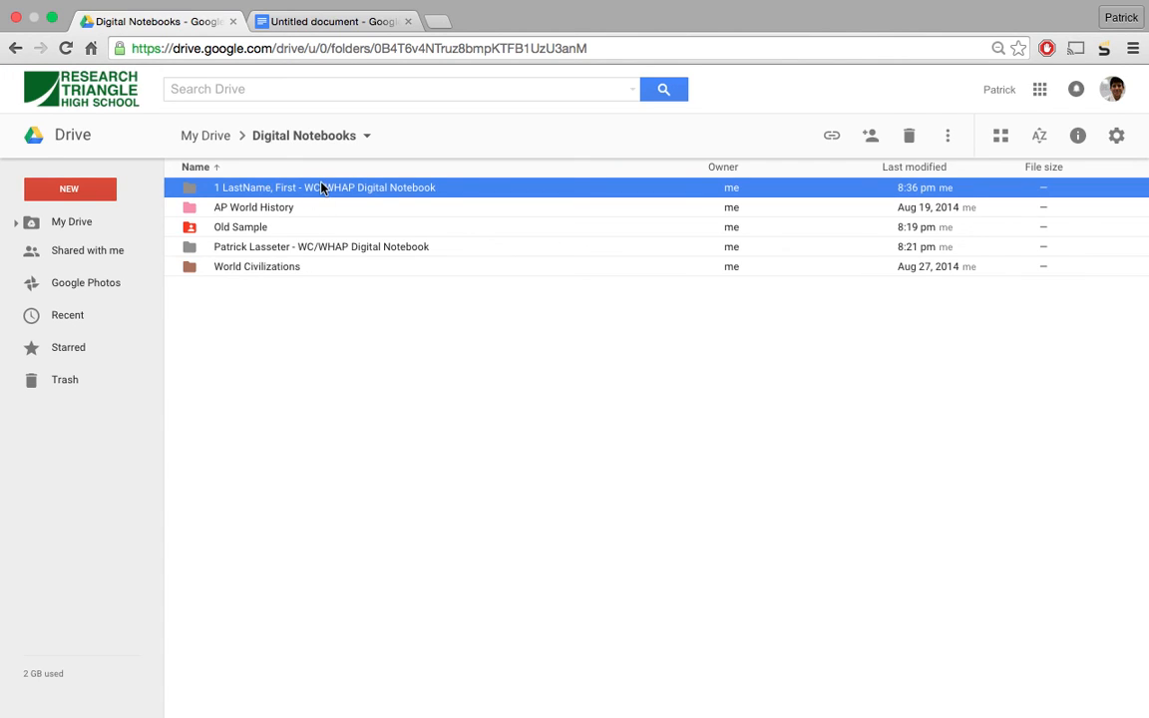
- Deselect the shared folder and switch away to the presenter camera view
click(312, 393)
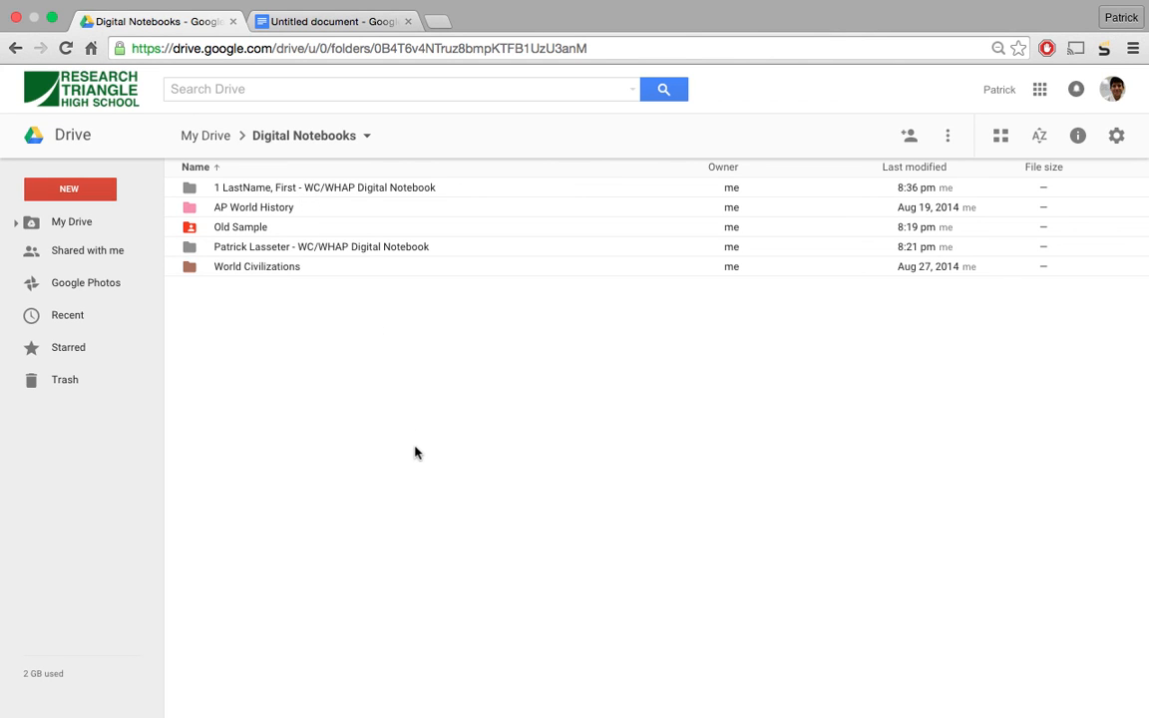
key(ctrl+Left)
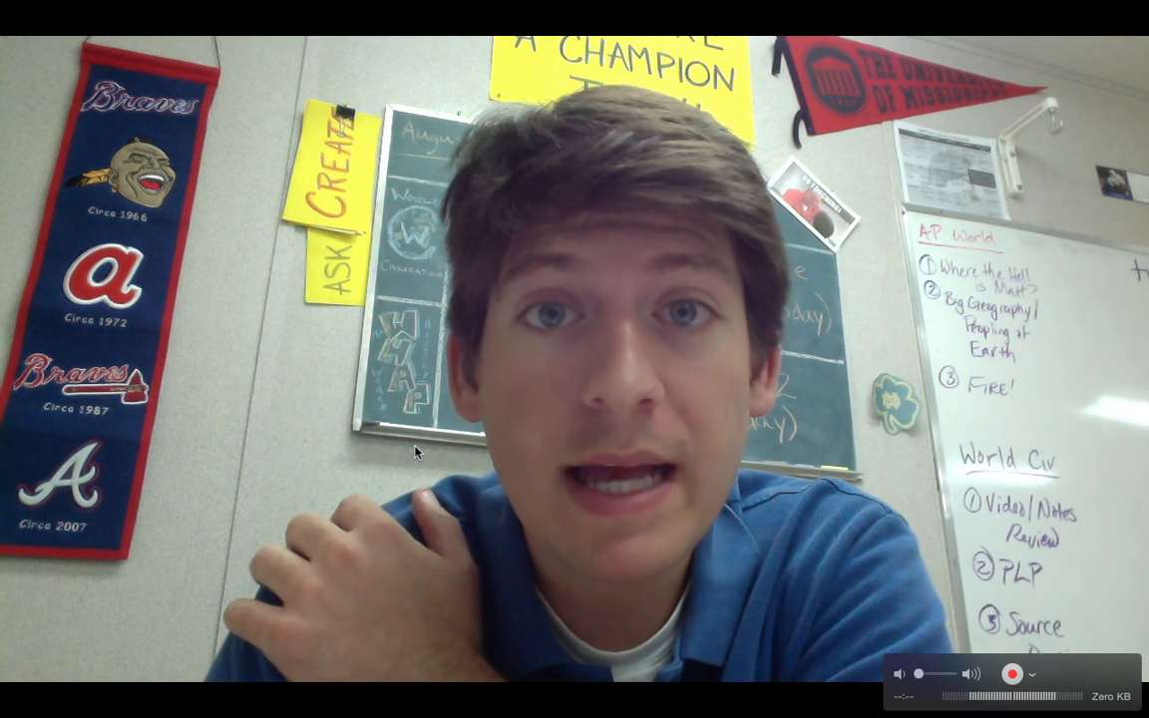